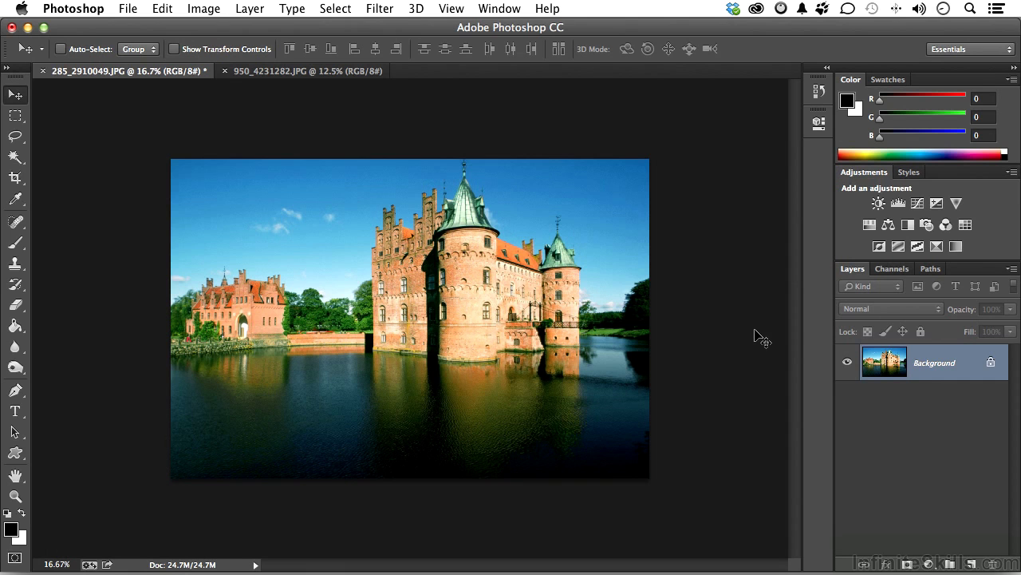
# Return to the castle photo and duplicate its Background layer into a Background copy.
pyautogui.click(162, 9)
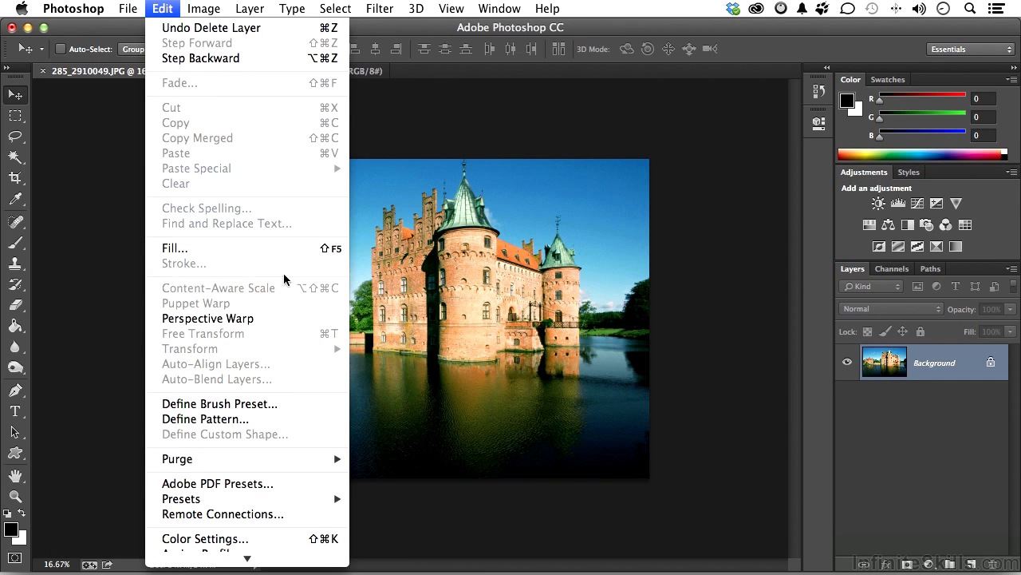
pyautogui.click(760, 303)
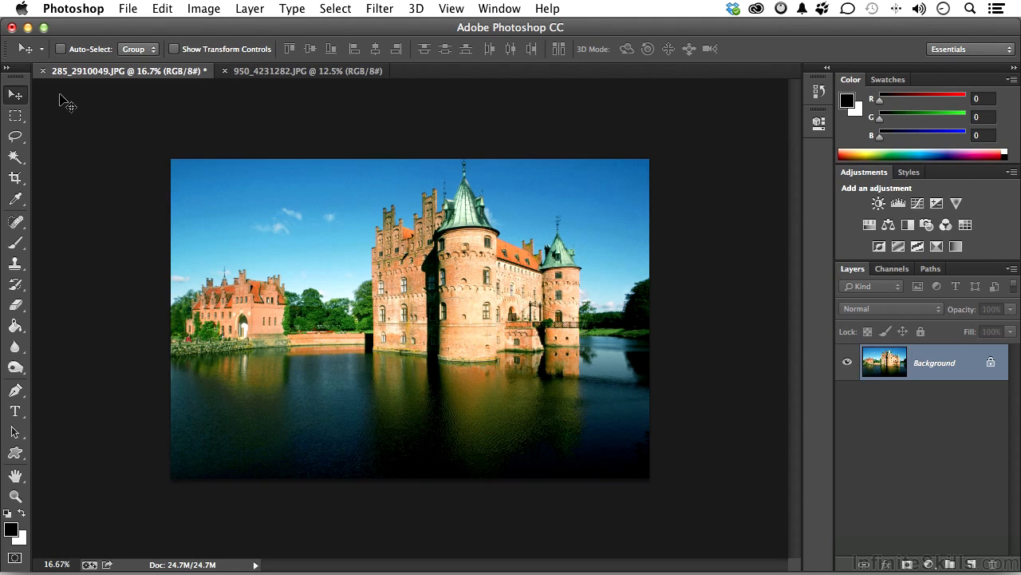
pyautogui.click(262, 72)
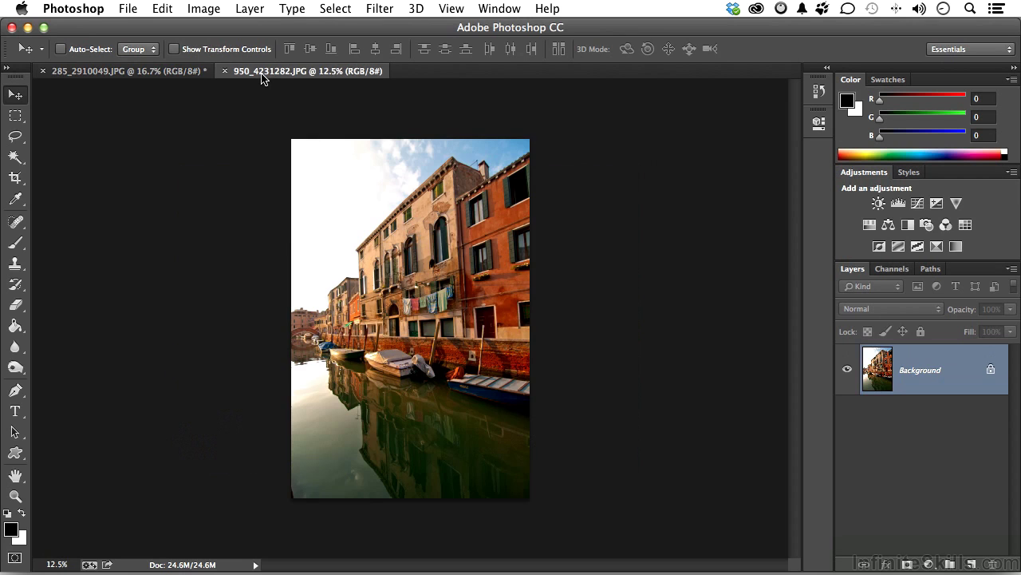
pyautogui.click(131, 71)
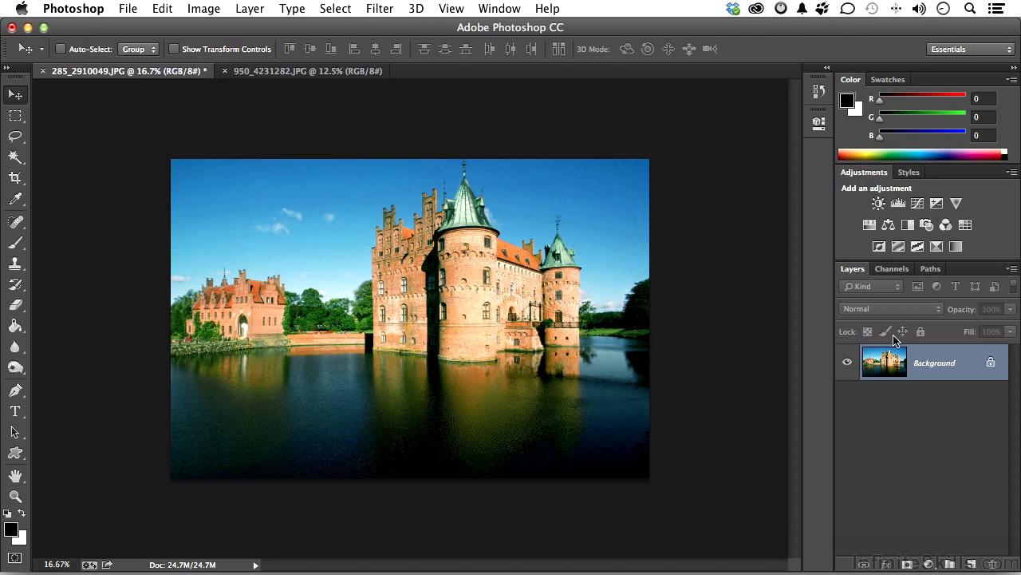
pyautogui.moveTo(892, 367); pyautogui.dragTo(972, 564)
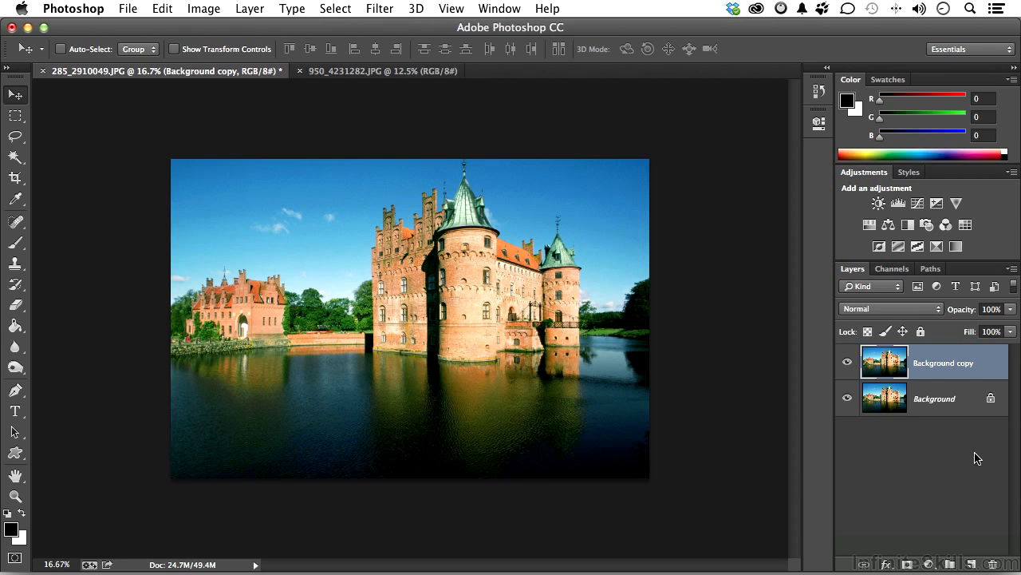
# Start Edit > Perspective Warp on the castle copy and draw a trial plane over the central tower.
pyautogui.click(163, 8)
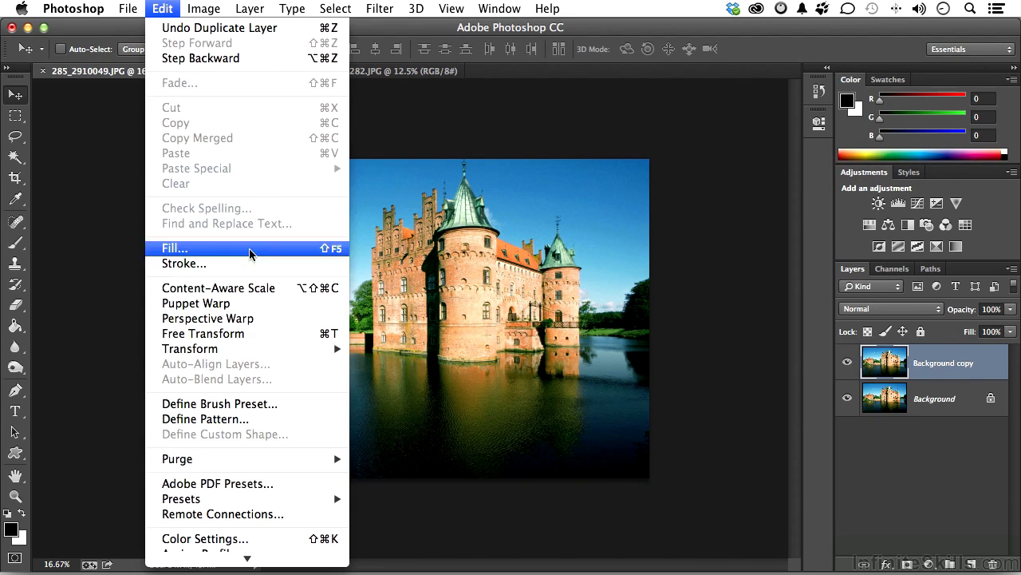
pyautogui.click(252, 320)
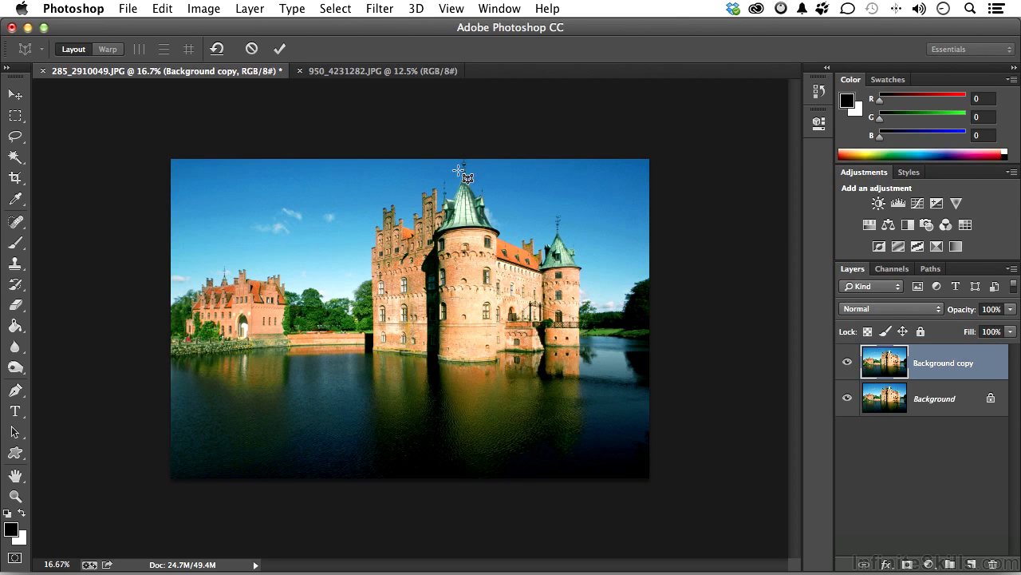
pyautogui.moveTo(463, 147); pyautogui.dragTo(559, 378)
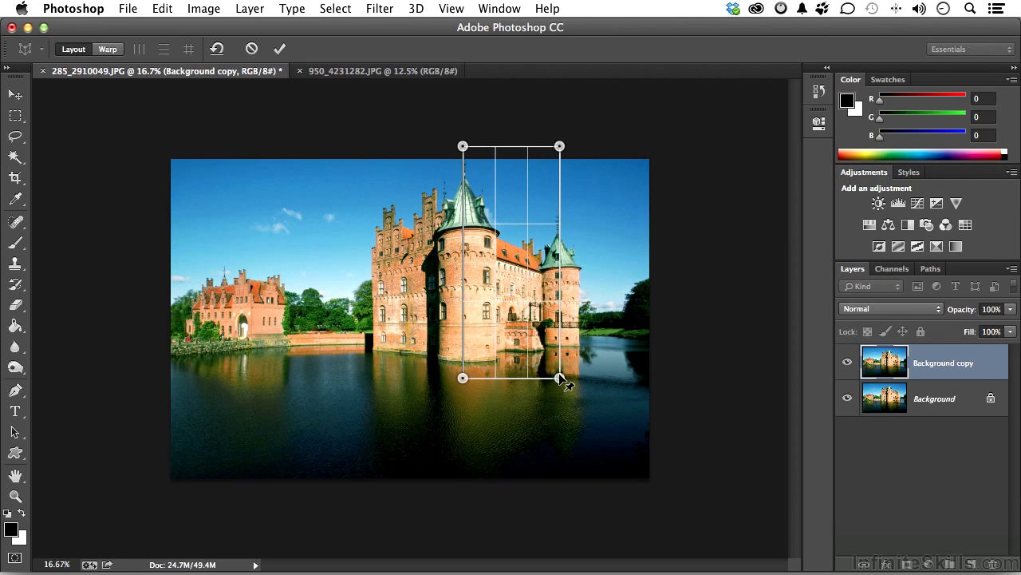
pyautogui.moveTo(510, 281)
pyautogui.mouseDown()
pyautogui.moveTo(499, 262)
pyautogui.moveTo(512, 261)
pyautogui.mouseUp()
# Reshape the trial plane's right side toward the right tower, then discard the plane.
pyautogui.moveTo(560, 147); pyautogui.dragTo(578, 187)
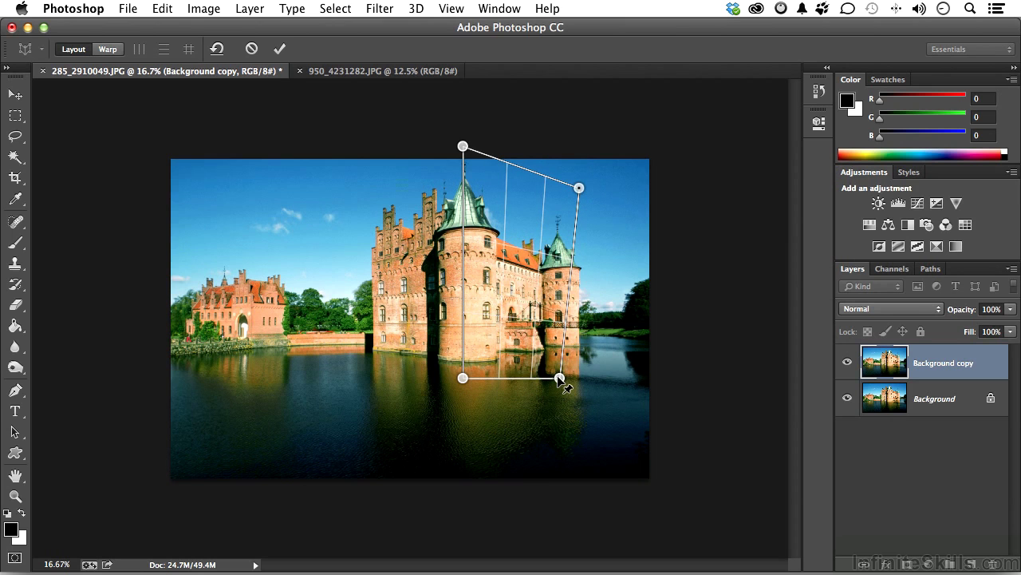
pyautogui.moveTo(560, 379); pyautogui.dragTo(597, 365)
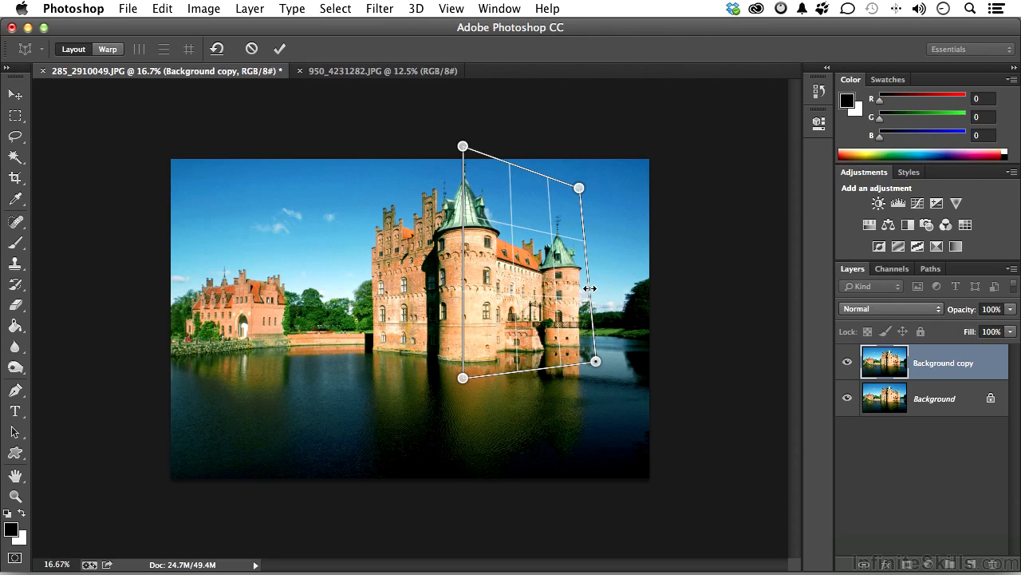
pyautogui.moveTo(590, 288); pyautogui.dragTo(564, 287)
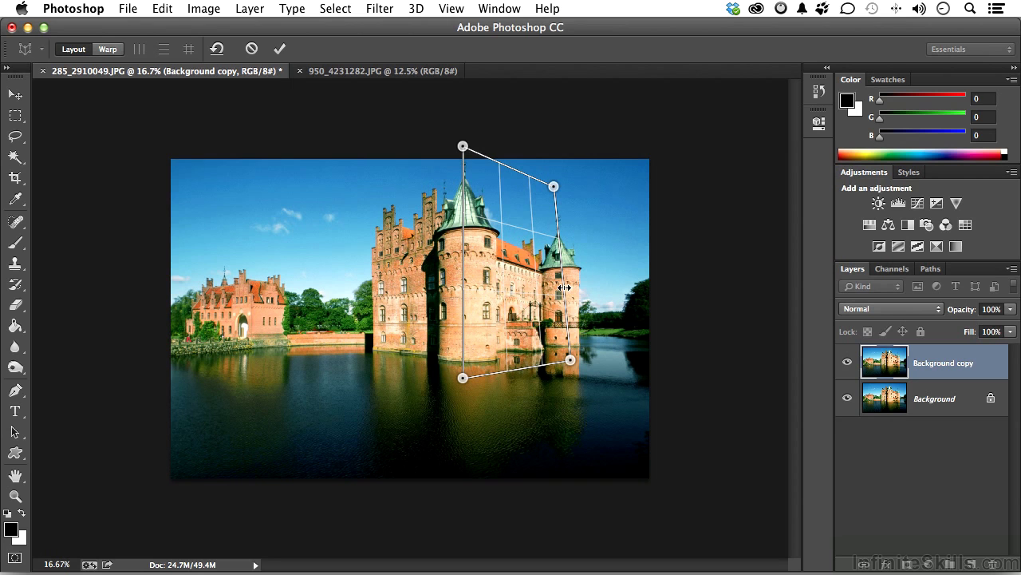
pyautogui.moveTo(564, 287); pyautogui.dragTo(603, 284)
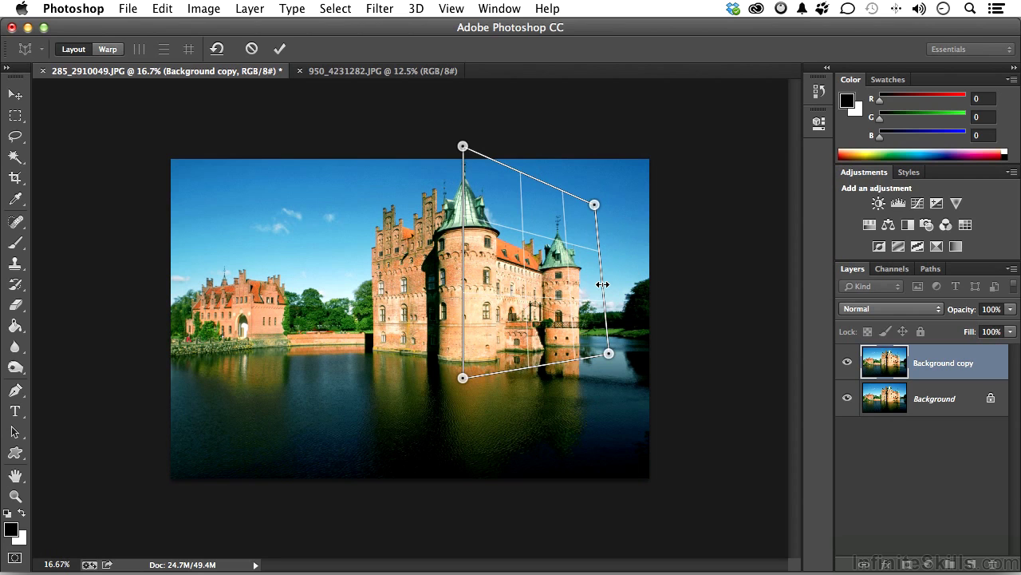
pyautogui.press('BackSpace')
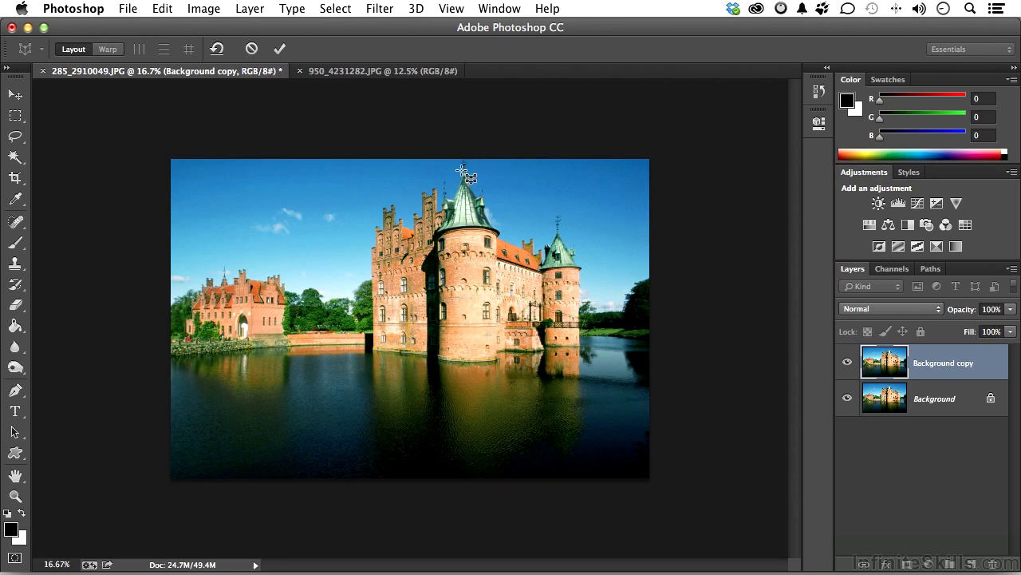
# Draw a new plane over the central tower, nudge its right corners, and extend it past the right tower.
pyautogui.moveTo(466, 146); pyautogui.dragTo(550, 386)
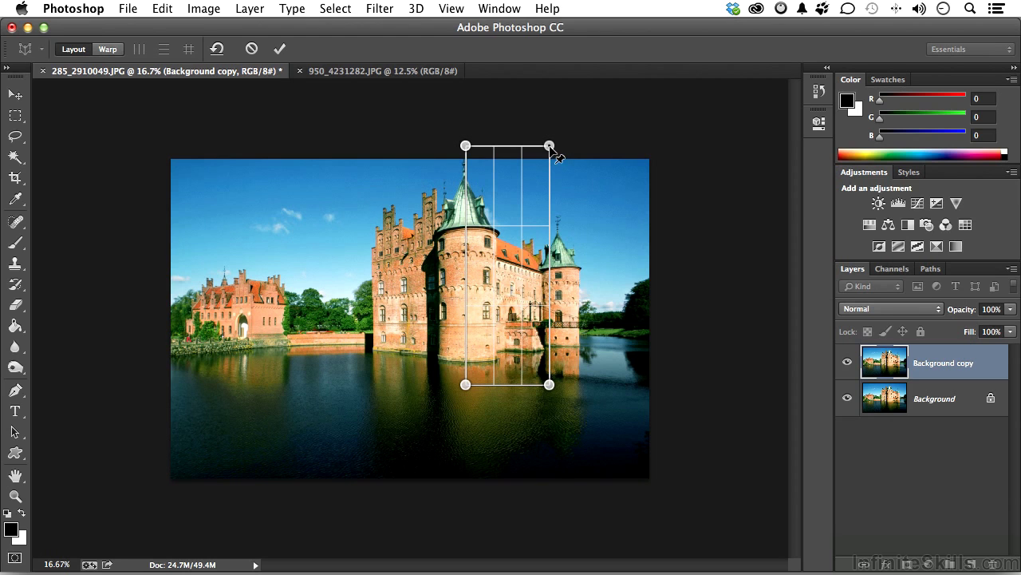
pyautogui.press('Down')
pyautogui.press('Down')
pyautogui.press('Down')
pyautogui.press('Down')
pyautogui.press('Down')
pyautogui.press('Down')
pyautogui.press('Down')
pyautogui.press('Down')
pyautogui.press('Down')
pyautogui.press('Down')
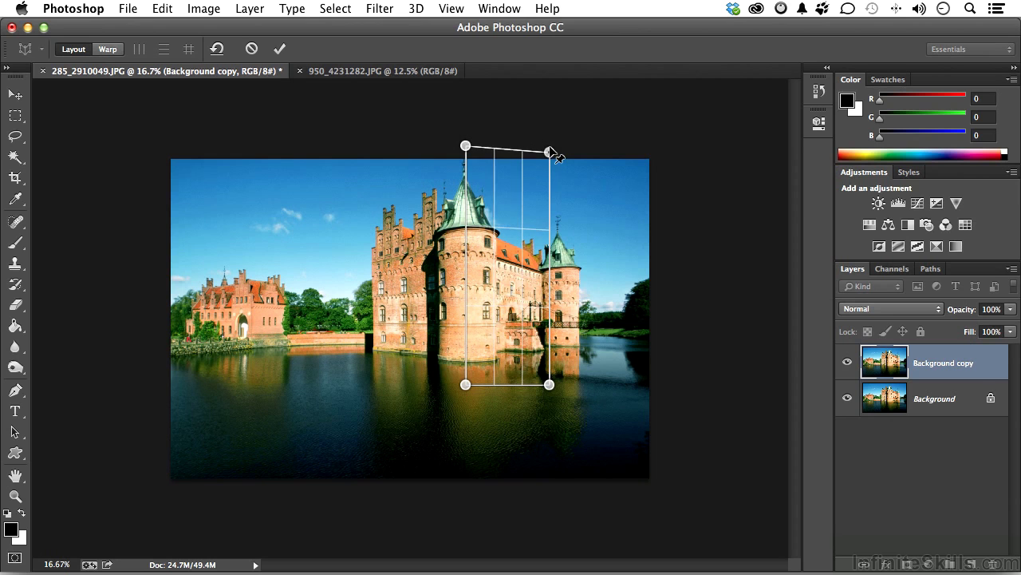
pyautogui.press('Down')
pyautogui.press('Down')
pyautogui.press('Down')
pyautogui.press('Down')
pyautogui.press('Down')
pyautogui.press('Down')
pyautogui.press('Down')
pyautogui.press('Down')
pyautogui.press('Down')
pyautogui.press('Down')
pyautogui.press('Down')
pyautogui.press('Down')
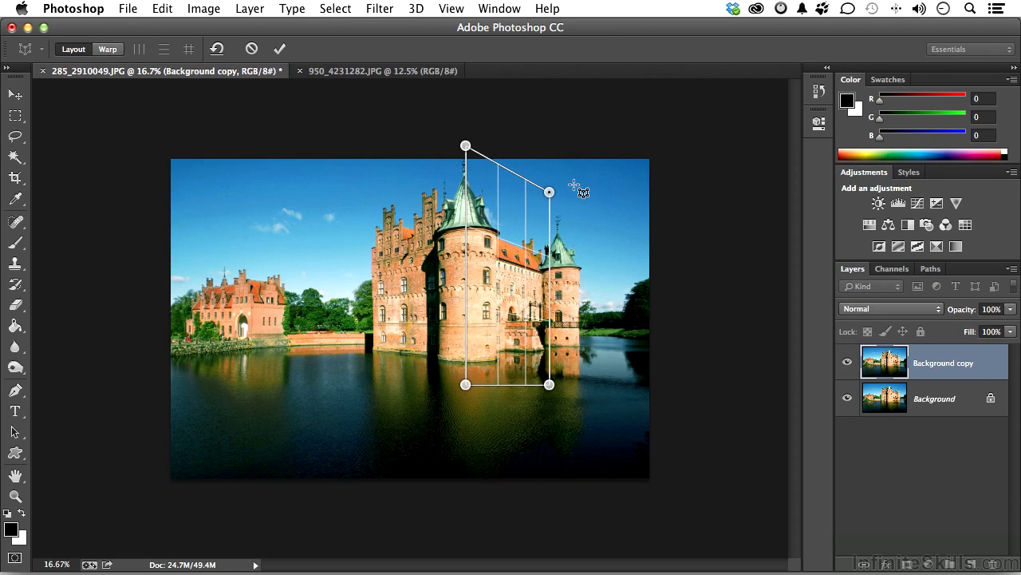
pyautogui.press('Down')
pyautogui.press('Down')
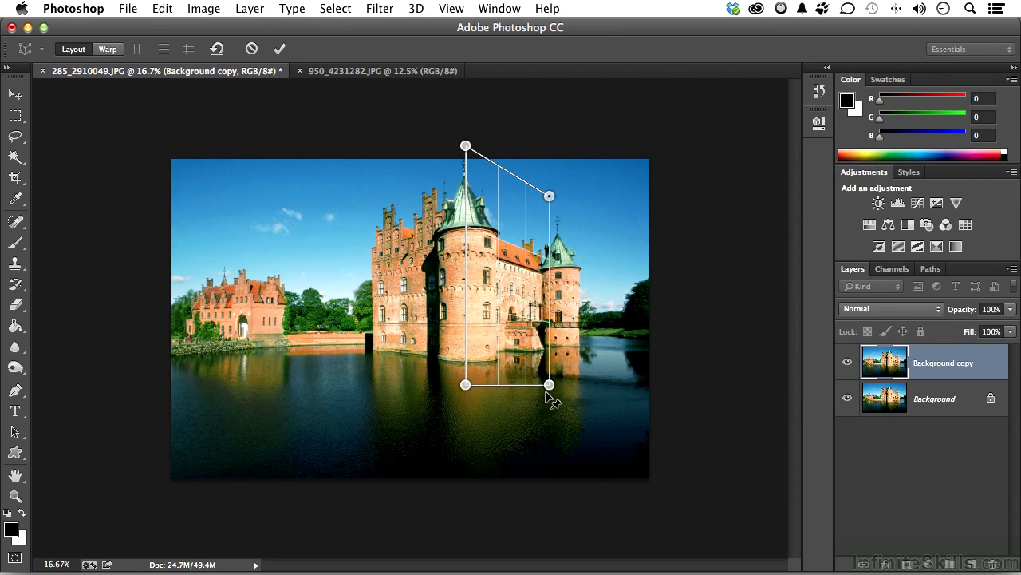
pyautogui.click(549, 384)
pyautogui.press('Up')
pyautogui.press('Up')
pyautogui.press('Up')
pyautogui.press('Up')
pyautogui.press('Up')
pyautogui.press('Up')
pyautogui.press('Up')
pyautogui.press('Up')
pyautogui.press('Up')
pyautogui.press('Up')
pyautogui.press('Up')
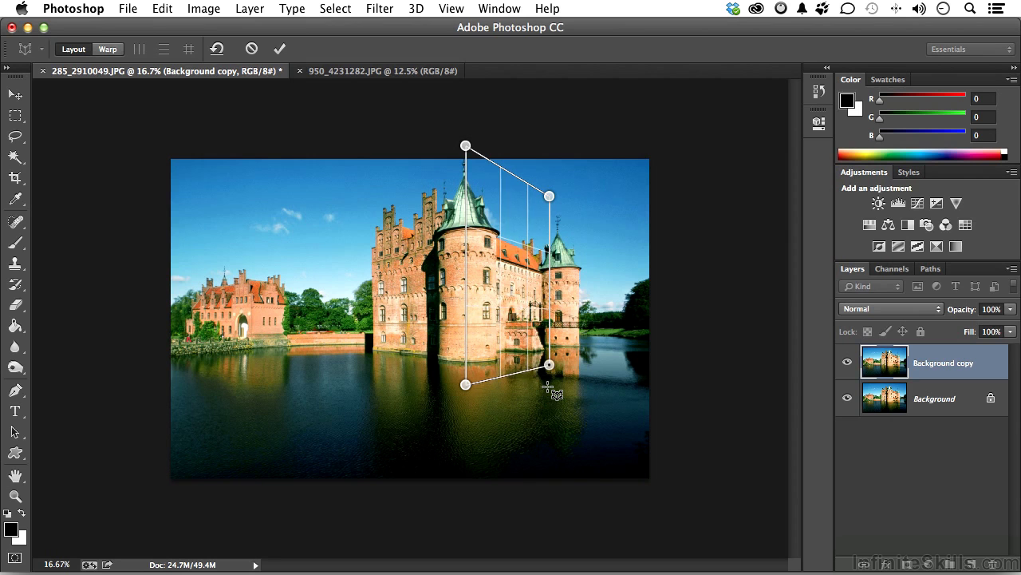
pyautogui.press('Down')
pyautogui.press('Down')
pyautogui.moveTo(551, 316); pyautogui.dragTo(595, 309)
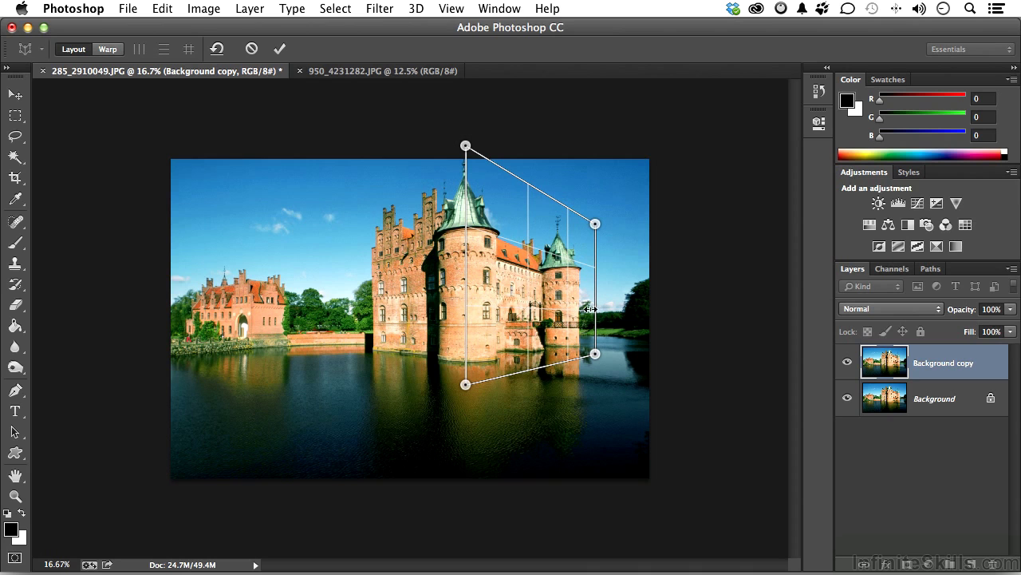
# Add a second plane over the castle's left face, snap it to the front plane, and align its left corners to the wall.
pyautogui.moveTo(264, 168)
pyautogui.mouseDown()
pyautogui.moveTo(331, 381)
pyautogui.moveTo(395, 375)
pyautogui.mouseUp()
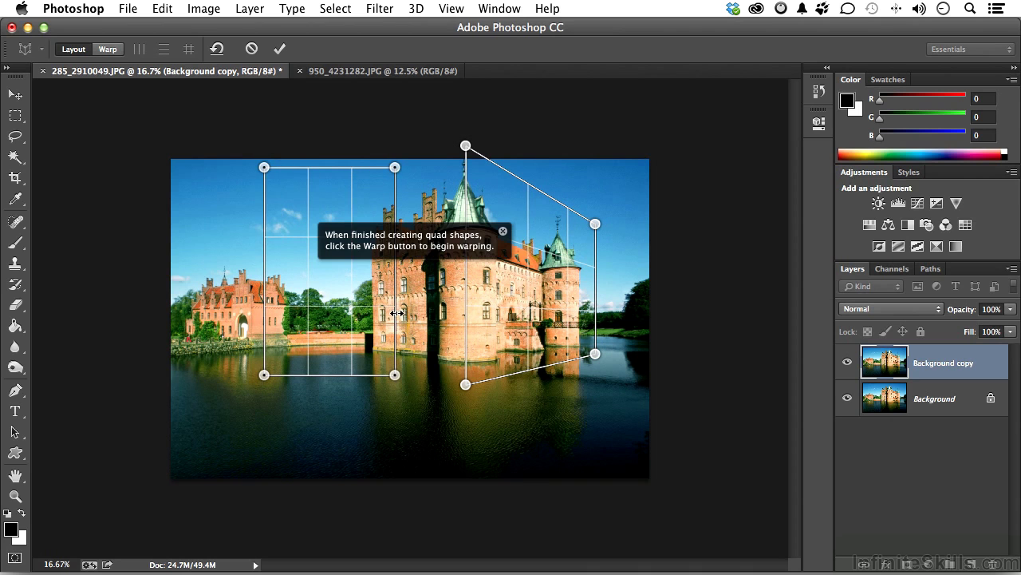
pyautogui.moveTo(396, 284); pyautogui.dragTo(453, 282)
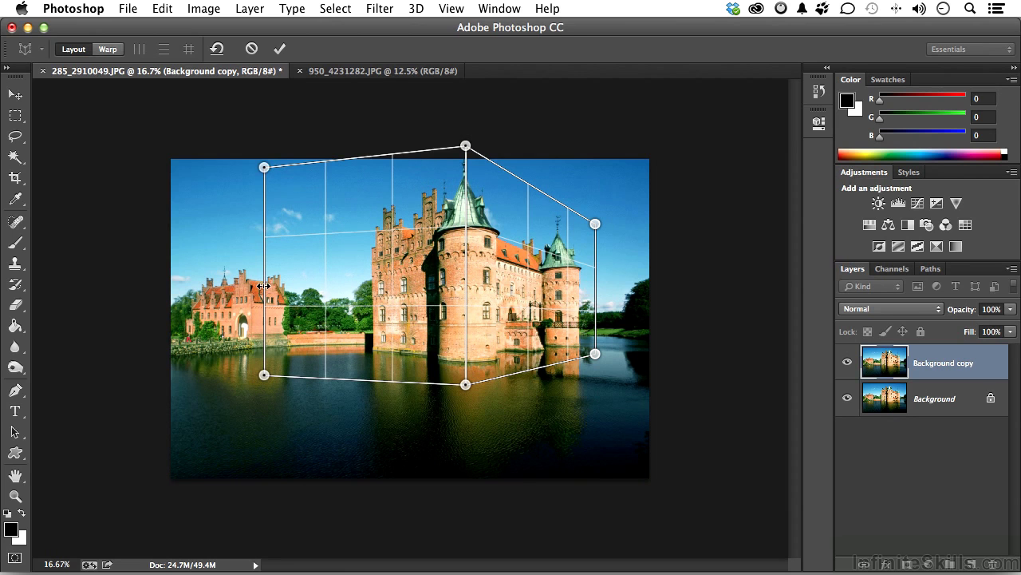
pyautogui.moveTo(264, 286); pyautogui.dragTo(363, 288)
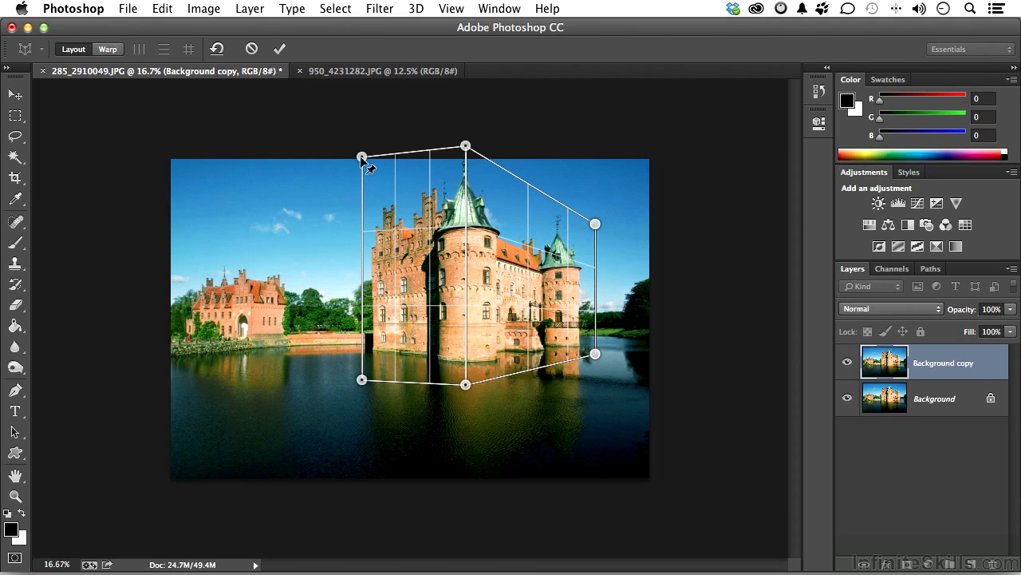
pyautogui.hotkey('shift', 'Down')
pyautogui.hotkey('shift', 'Down')
pyautogui.hotkey('shift', 'Down')
pyautogui.hotkey('shift', 'Down')
pyautogui.hotkey('shift', 'Down')
pyautogui.hotkey('shift', 'Down')
pyautogui.hotkey('shift', 'Down')
pyautogui.hotkey('shift', 'Down')
pyautogui.hotkey('shift', 'Down')
pyautogui.hotkey('shift', 'Down')
pyautogui.hotkey('shift', 'Down')
pyautogui.hotkey('shift', 'Down')
pyautogui.hotkey('shift', 'Down')
pyautogui.hotkey('shift', 'Down')
pyautogui.hotkey('shift', 'Down')
pyautogui.hotkey('shift', 'Down')
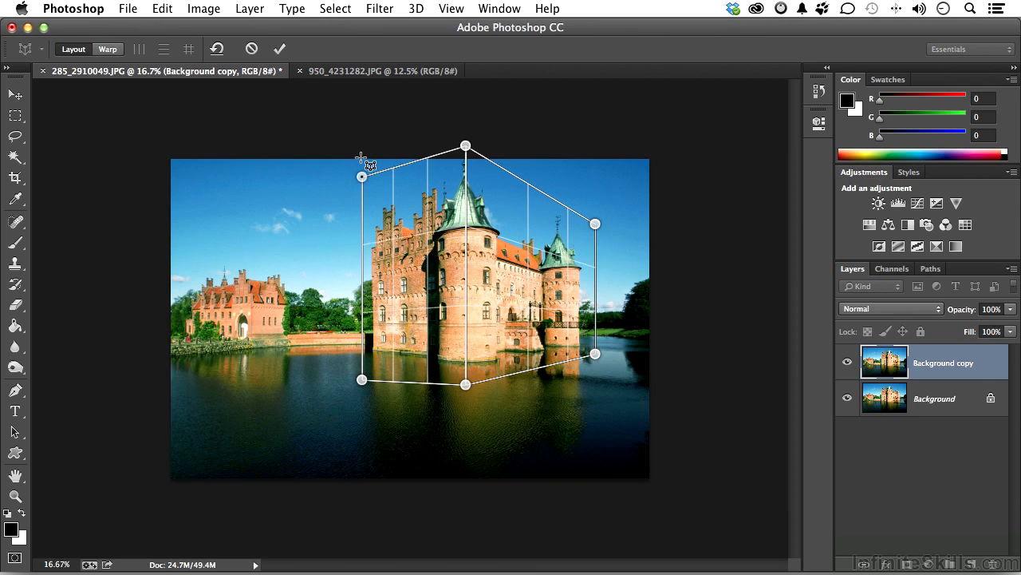
pyautogui.hotkey('shift', 'Down')
pyautogui.hotkey('shift', 'Down')
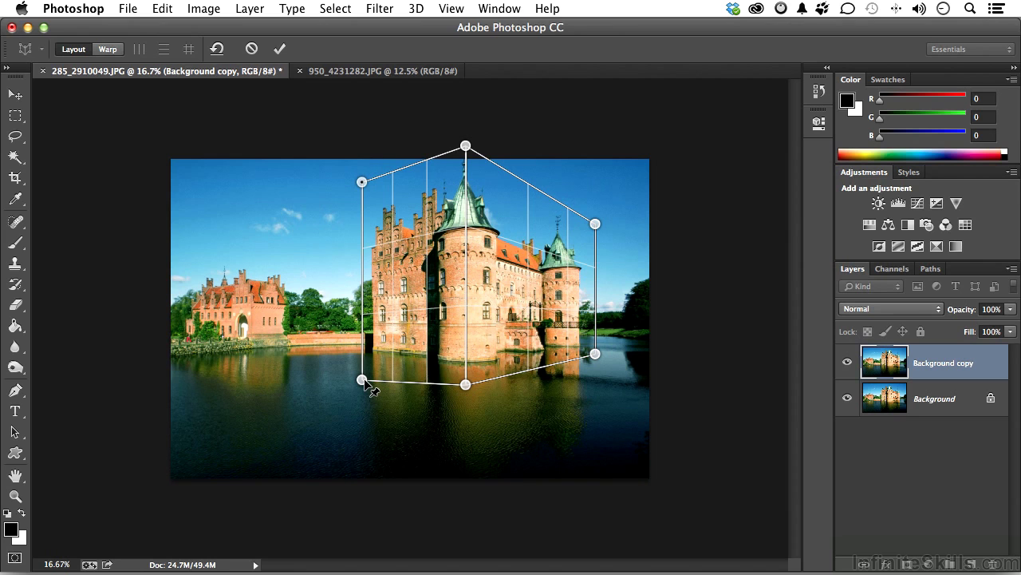
pyautogui.click(364, 380)
pyautogui.hotkey('shift', 'Up')
pyautogui.hotkey('shift', 'Up')
pyautogui.hotkey('shift', 'Up')
pyautogui.hotkey('shift', 'Up')
pyautogui.hotkey('shift', 'Up')
pyautogui.hotkey('shift', 'Up')
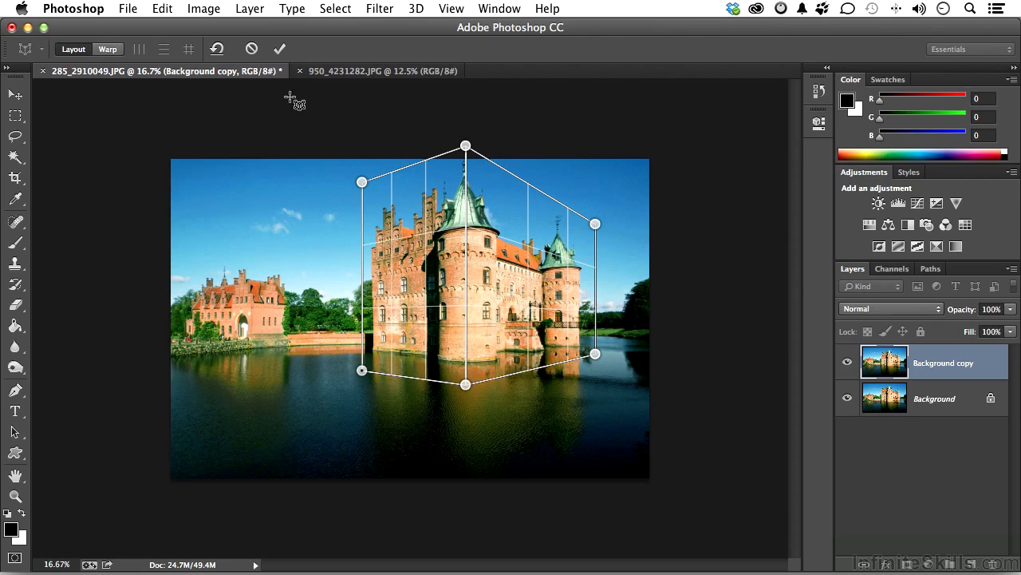
# In Warp mode, try adjusting the bottom pins, then auto-straighten the near-horizontal lines.
pyautogui.click(109, 52)
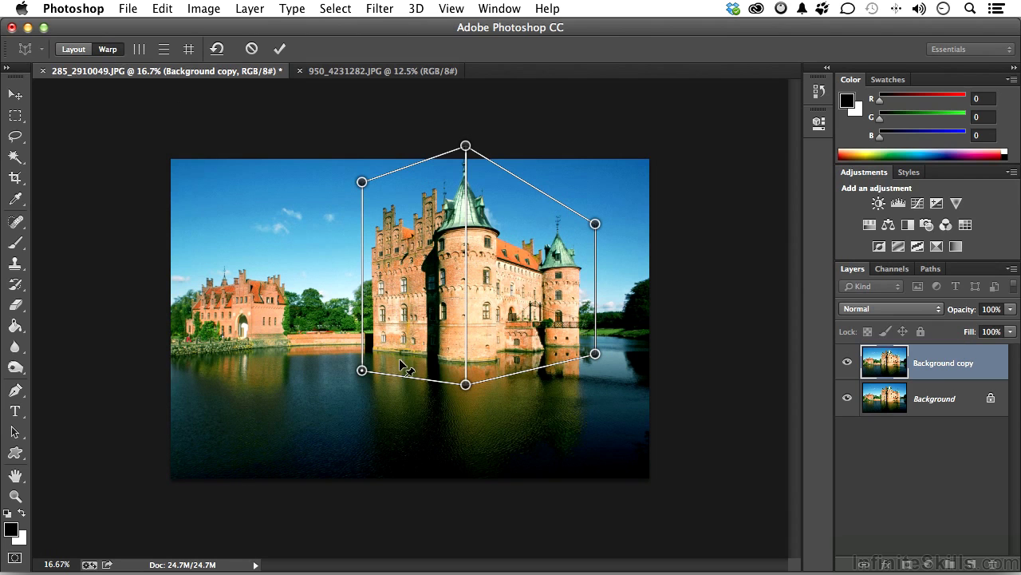
pyautogui.moveTo(466, 384)
pyautogui.mouseDown()
pyautogui.moveTo(428, 380)
pyautogui.moveTo(516, 375)
pyautogui.moveTo(512, 386)
pyautogui.moveTo(434, 377)
pyautogui.moveTo(467, 384)
pyautogui.mouseUp()
pyautogui.press('super+z')
pyautogui.moveTo(595, 353)
pyautogui.mouseDown()
pyautogui.moveTo(611, 346)
pyautogui.moveTo(580, 357)
pyautogui.moveTo(612, 351)
pyautogui.moveTo(595, 353)
pyautogui.mouseUp()
pyautogui.click(162, 49)
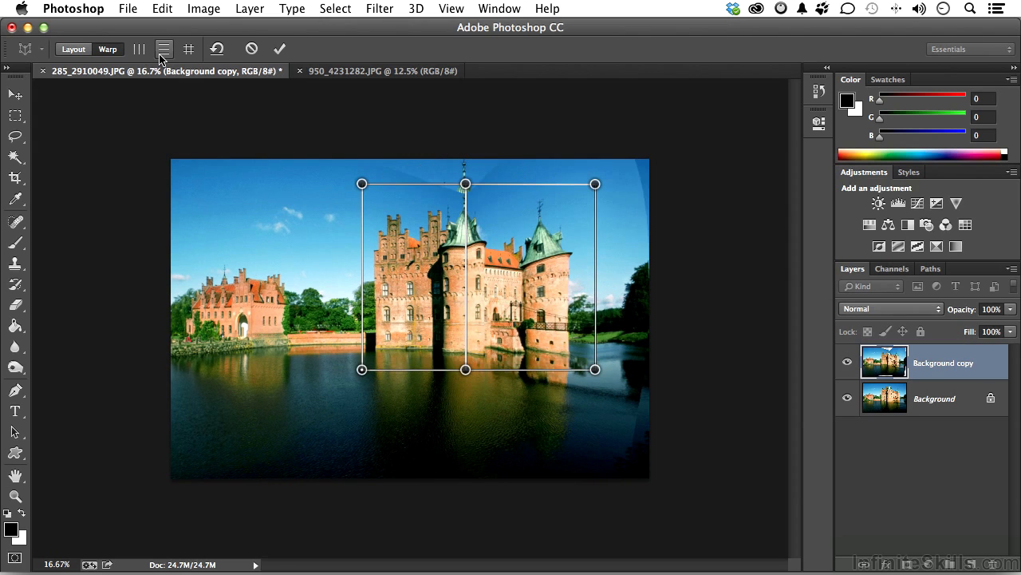
# Undo the horizontal levelling, test vertical straightening and pin moves, then undo the last corner drag.
pyautogui.press('super+z')
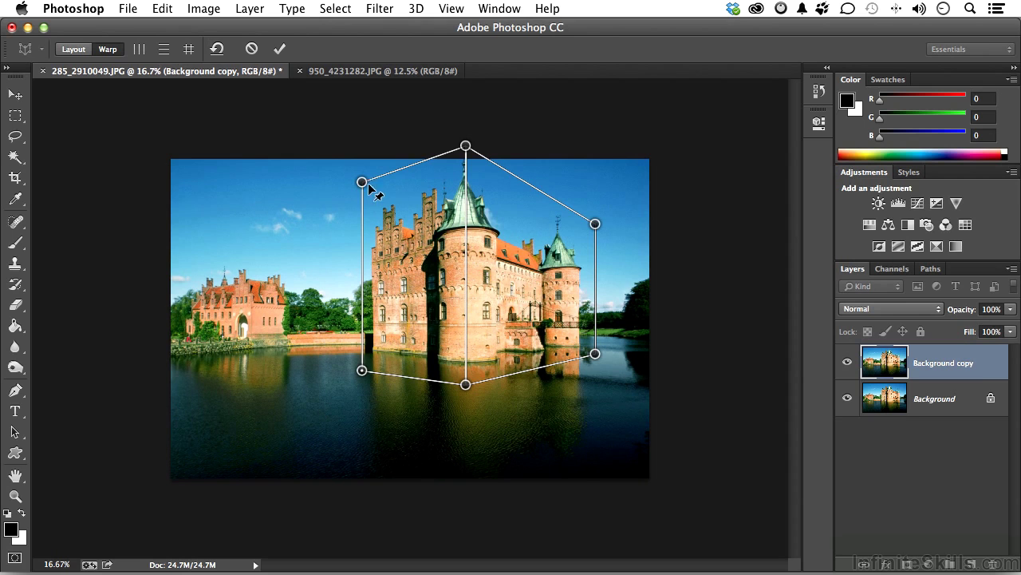
pyautogui.moveTo(361, 183); pyautogui.dragTo(330, 226)
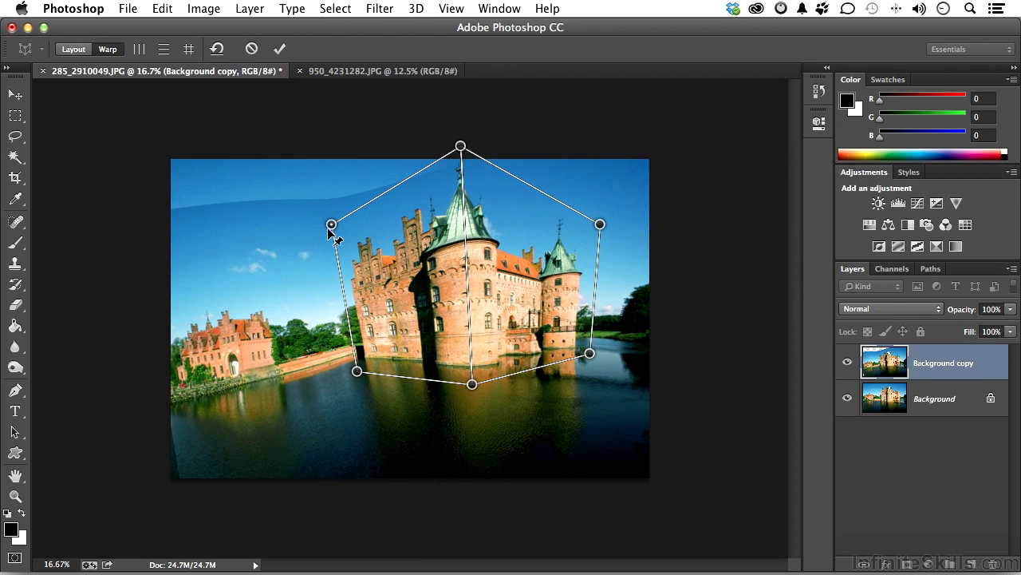
pyautogui.click(217, 49)
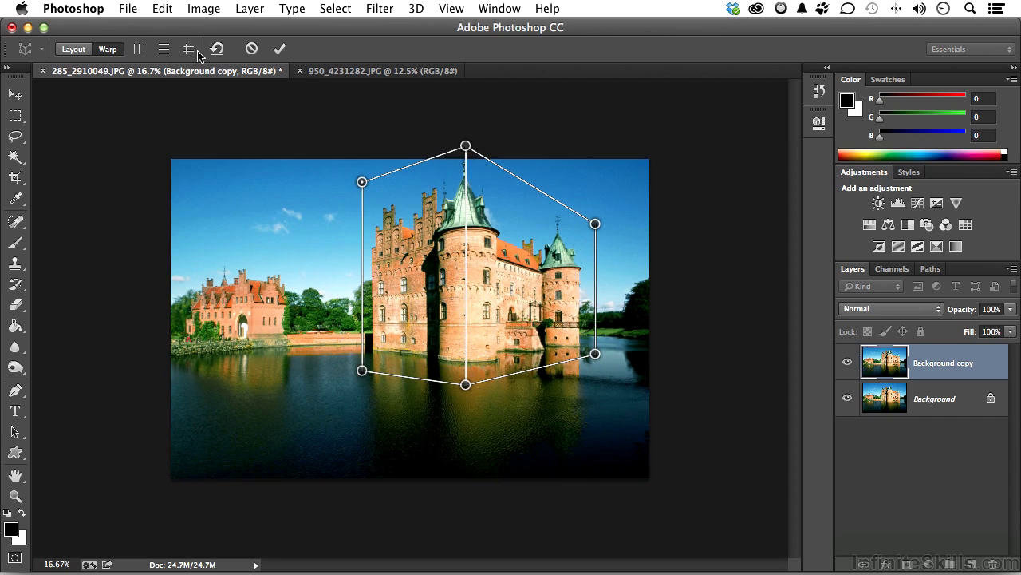
pyautogui.click(80, 51)
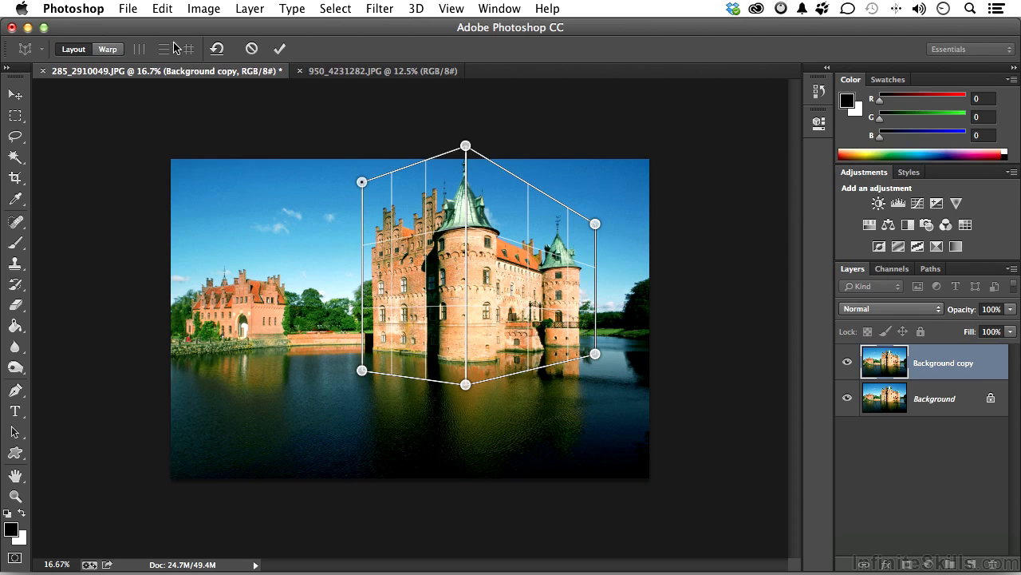
pyautogui.click(115, 52)
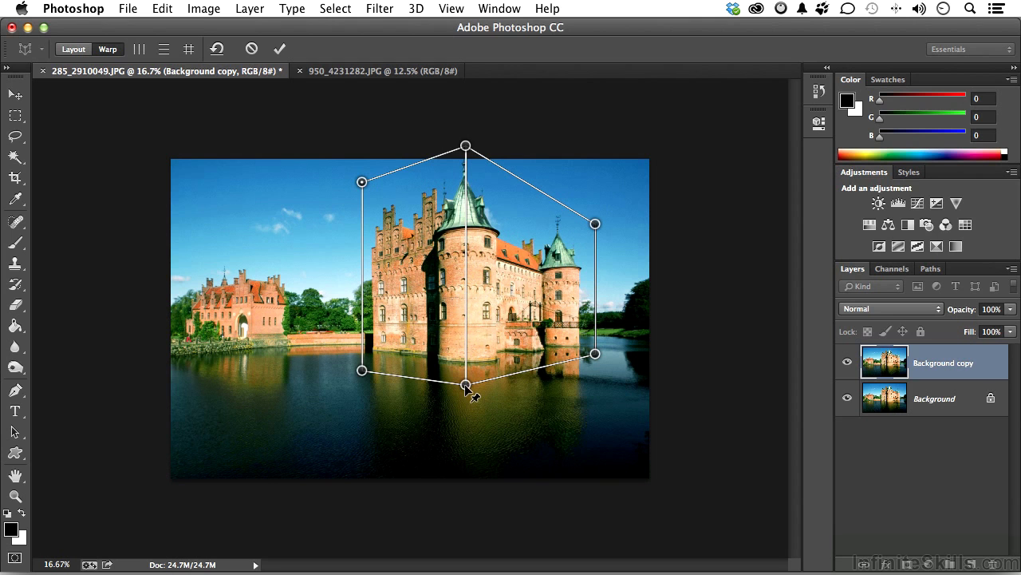
pyautogui.moveTo(467, 386); pyautogui.dragTo(487, 385)
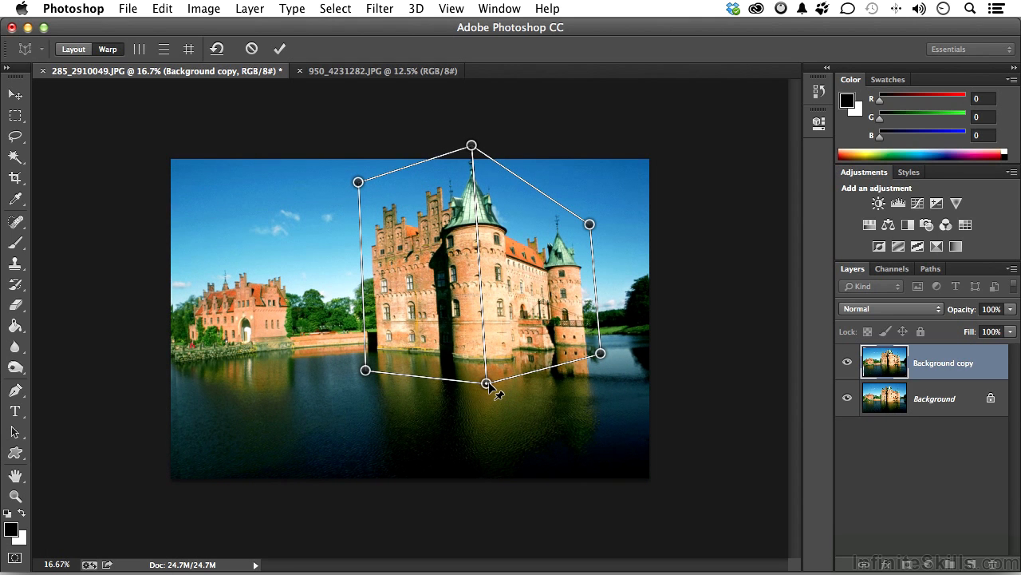
pyautogui.press('super+z')
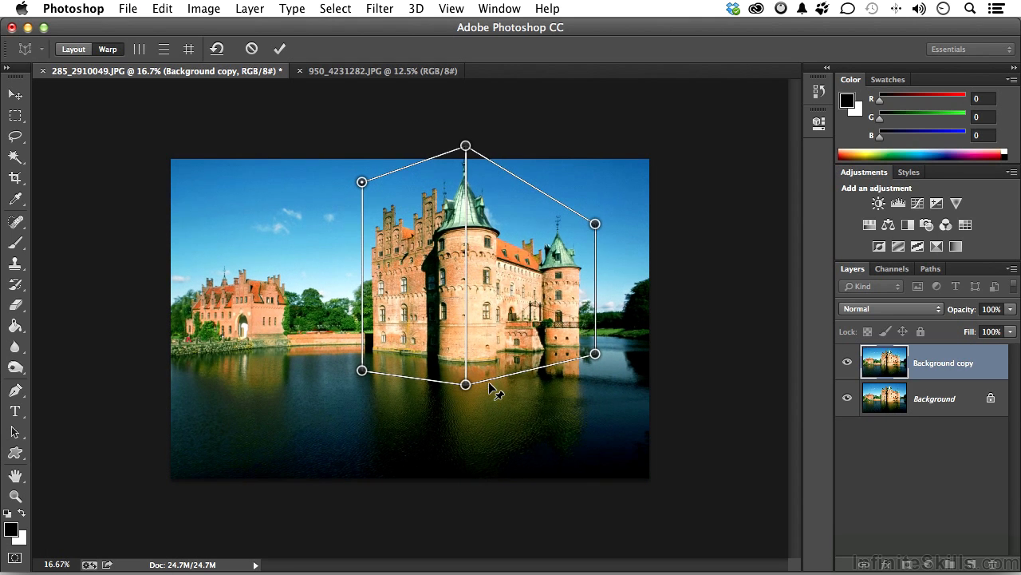
# Lock the castle's central corner edge vertical and shift it right to turn the castle.
pyautogui.keyDown('shift'); pyautogui.click(470, 281); pyautogui.keyUp('shift')
pyautogui.moveTo(465, 385)
pyautogui.mouseDown()
pyautogui.moveTo(477, 384)
pyautogui.moveTo(458, 386)
pyautogui.mouseUp()
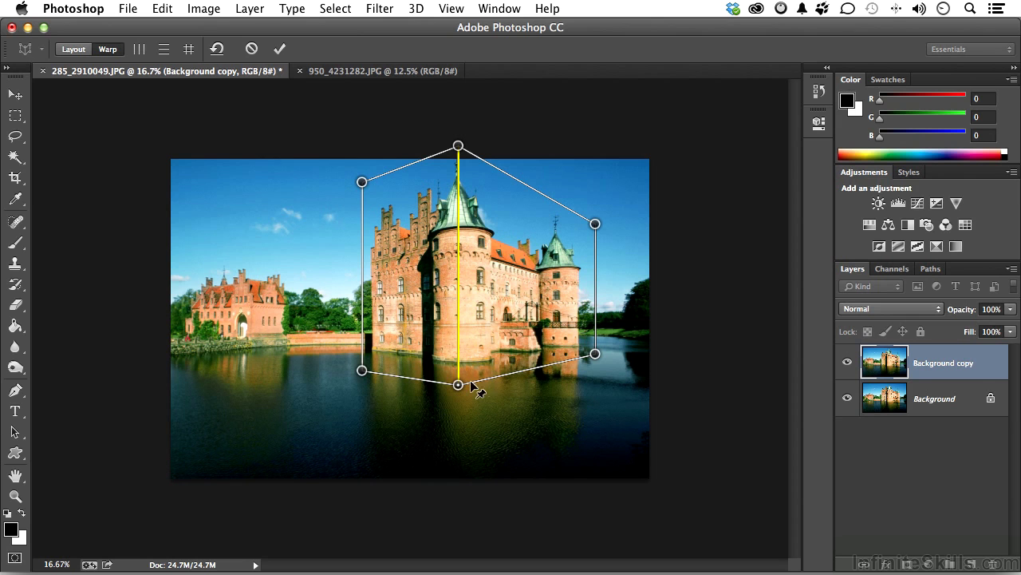
pyautogui.moveTo(457, 386); pyautogui.dragTo(500, 380)
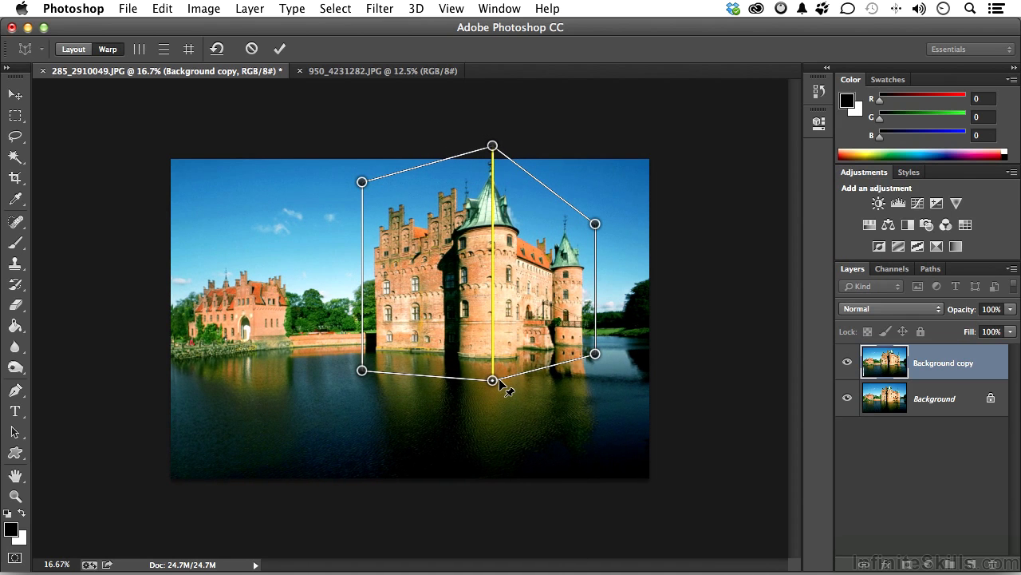
# Lock the right edge vertical, fine-tune the bottom and top pins, and commit the warp.
pyautogui.keyDown('shift'); pyautogui.click(597, 312); pyautogui.keyUp('shift')
pyautogui.moveTo(595, 354)
pyautogui.mouseDown()
pyautogui.moveTo(573, 355)
pyautogui.moveTo(618, 354)
pyautogui.moveTo(605, 356)
pyautogui.mouseUp()
pyautogui.moveTo(494, 382)
pyautogui.mouseDown()
pyautogui.moveTo(503, 378)
pyautogui.moveTo(495, 373)
pyautogui.moveTo(494, 384)
pyautogui.mouseUp()
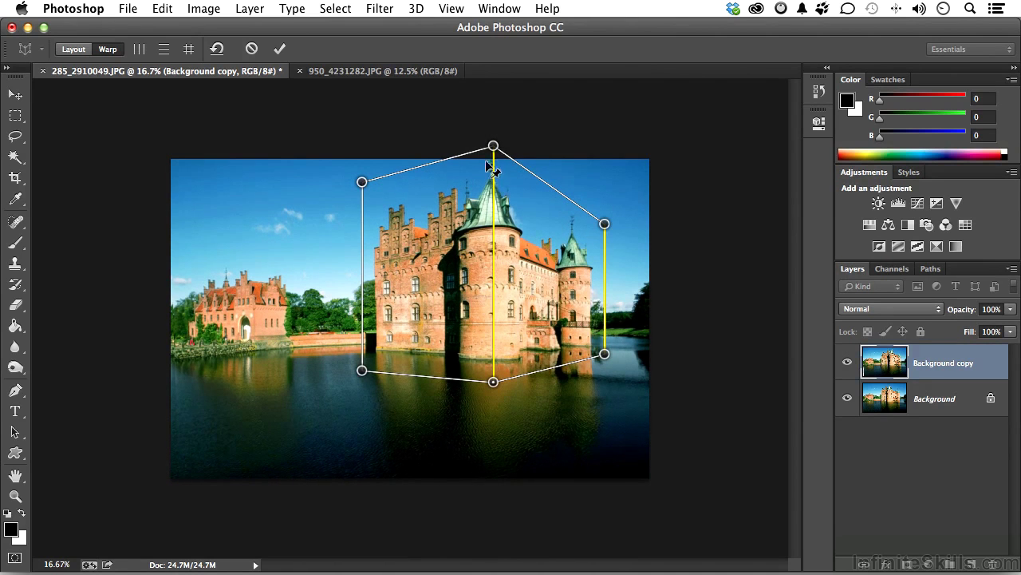
pyautogui.moveTo(493, 147); pyautogui.dragTo(496, 158)
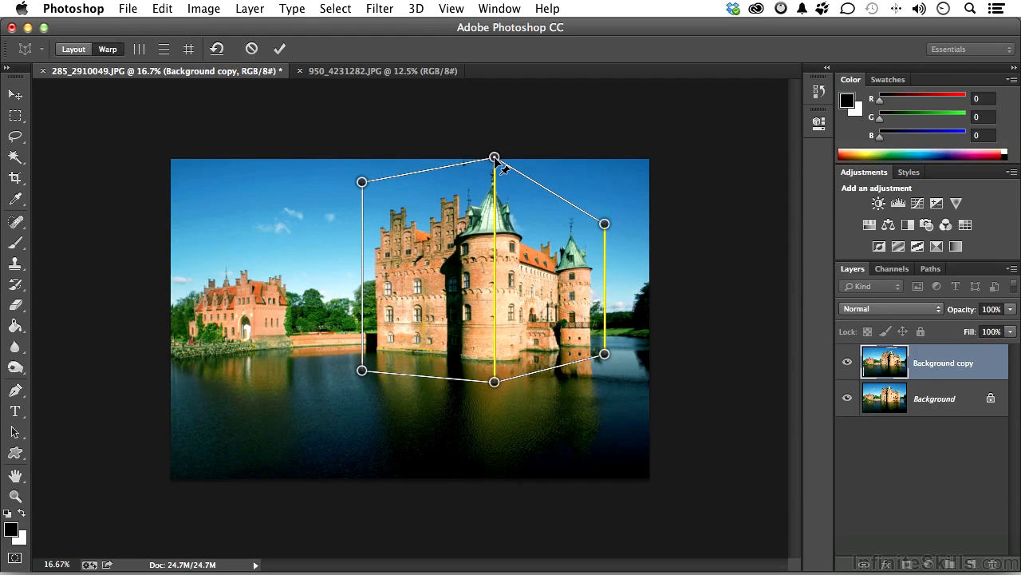
pyautogui.click(280, 49)
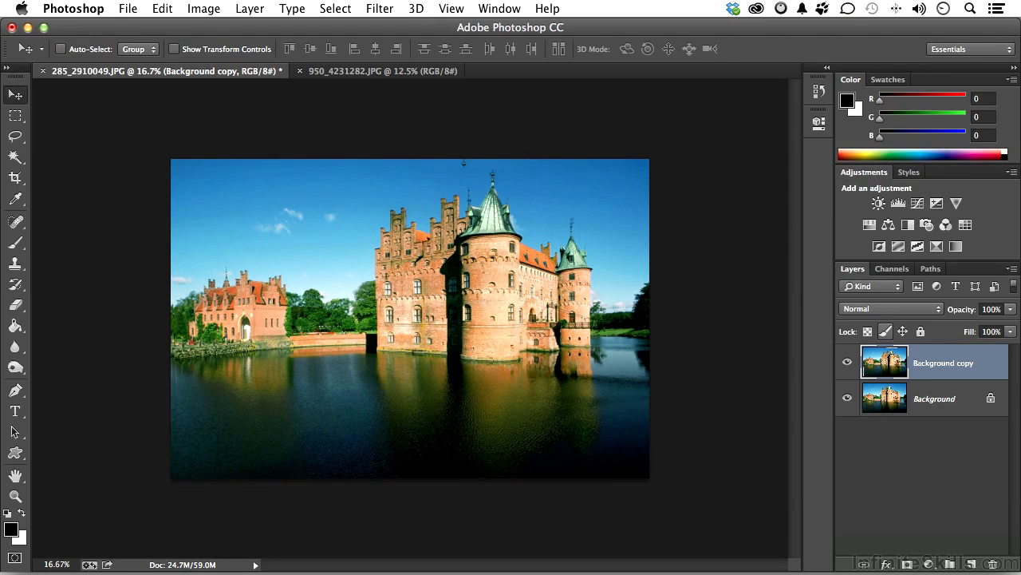
# Toggle the warped copy and original Background visibility to compare them and check transparent edges.
pyautogui.click(847, 365)
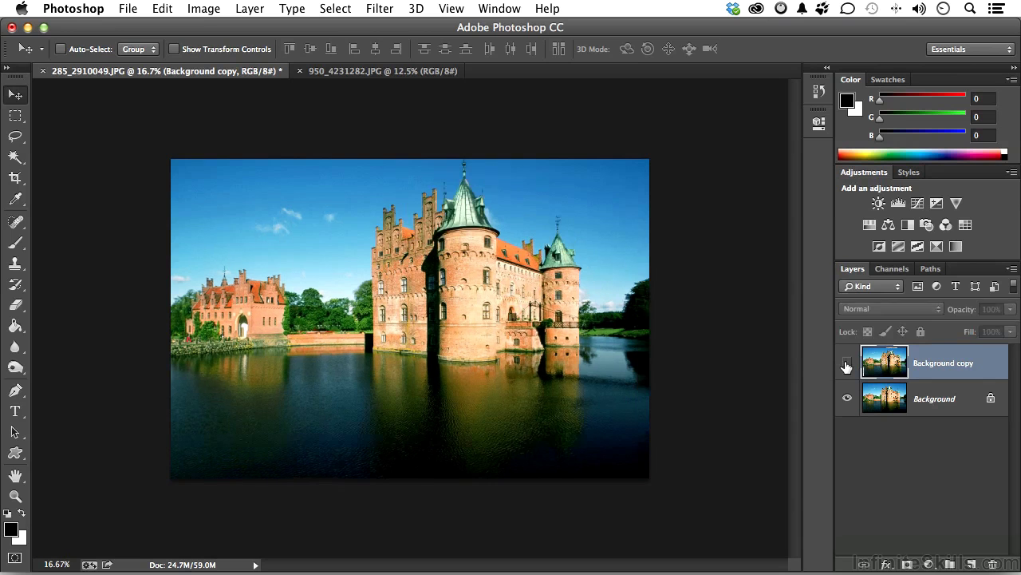
pyautogui.click(847, 365)
pyautogui.click(847, 365)
pyautogui.click(848, 365)
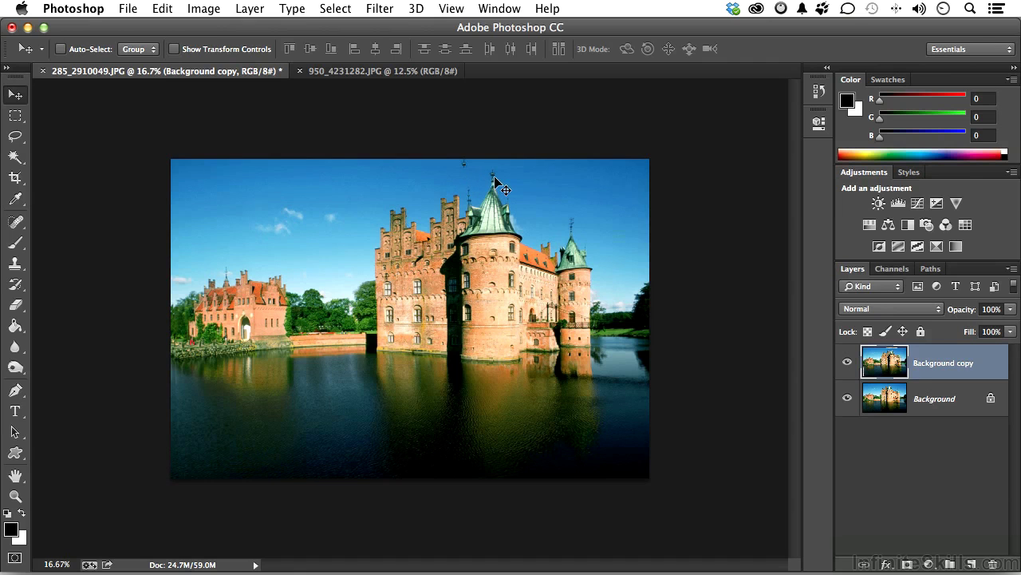
pyautogui.click(848, 398)
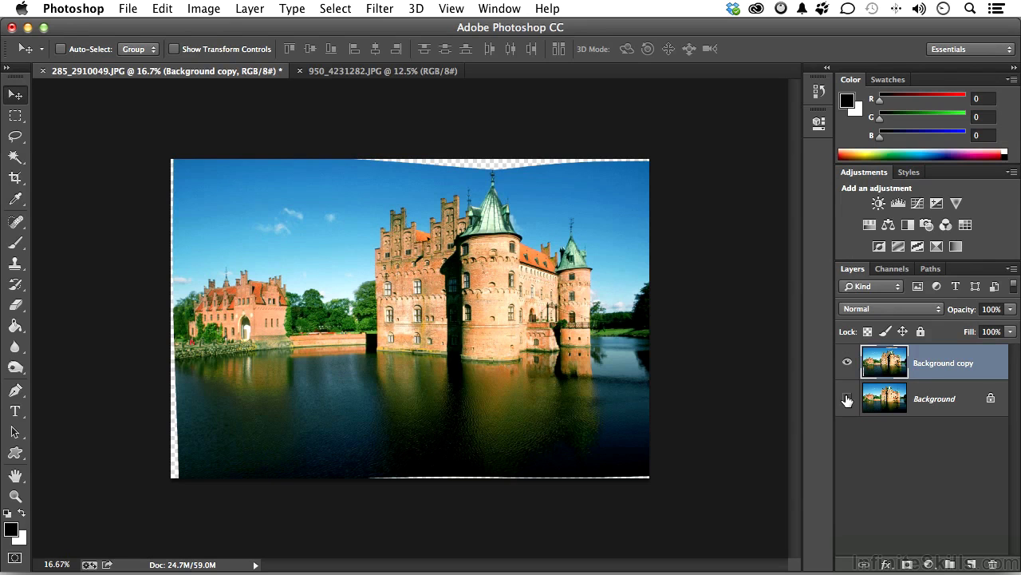
pyautogui.click(847, 400)
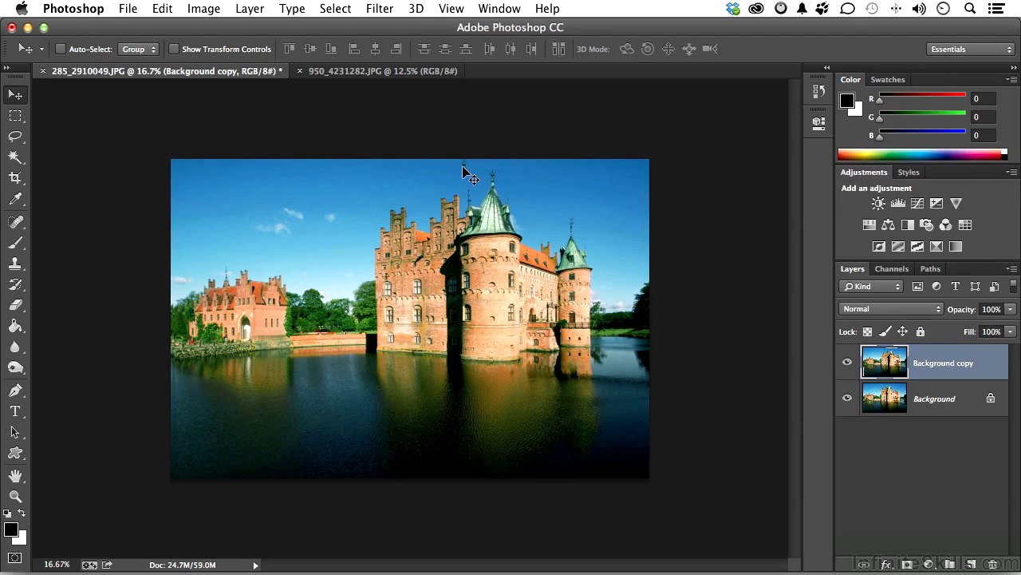
# Select the Background layer and heal the artifact on the top edge with the Spot Healing Brush.
pyautogui.click(936, 399)
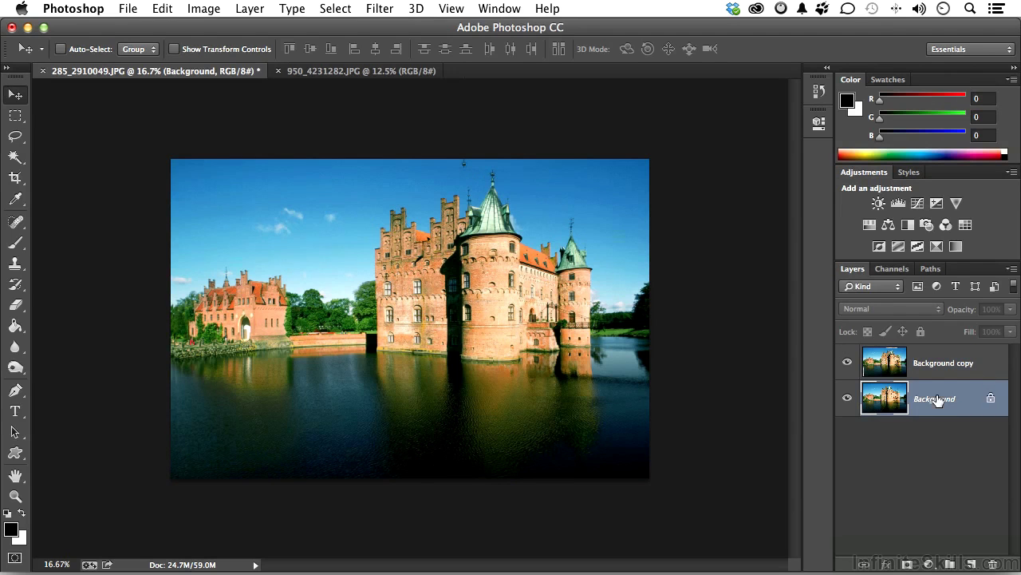
pyautogui.click(16, 224)
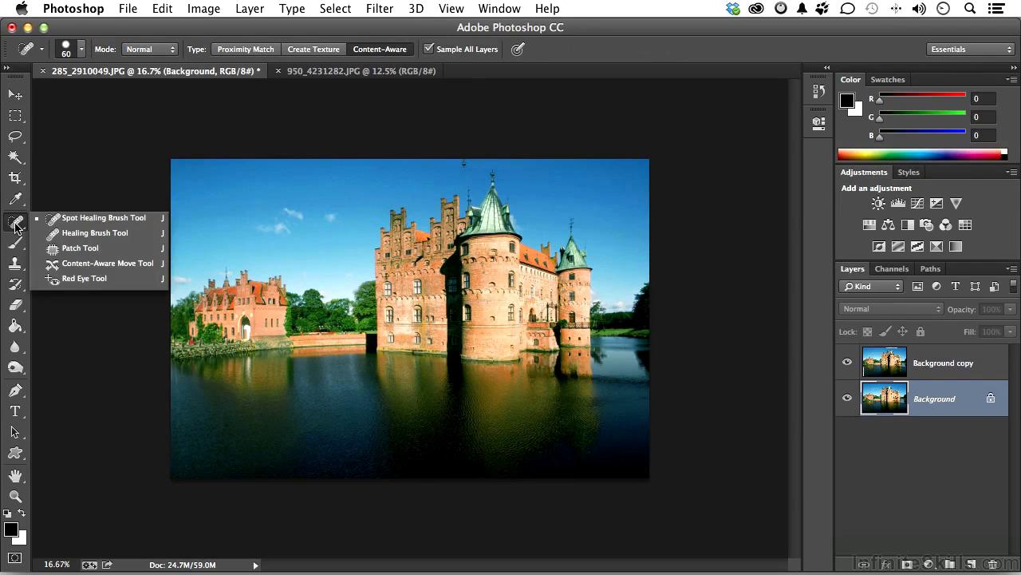
pyautogui.click(53, 218)
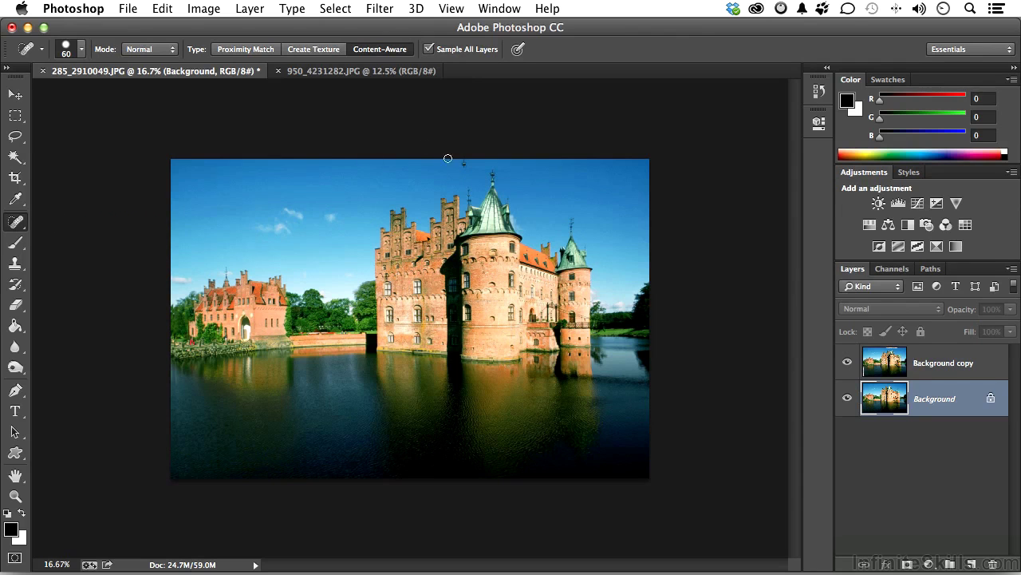
pyautogui.moveTo(456, 162); pyautogui.dragTo(466, 161)
# Bring up the Venice canal photo, create a Background copy layer, and open Perspective Warp on it.
pyautogui.click(348, 72)
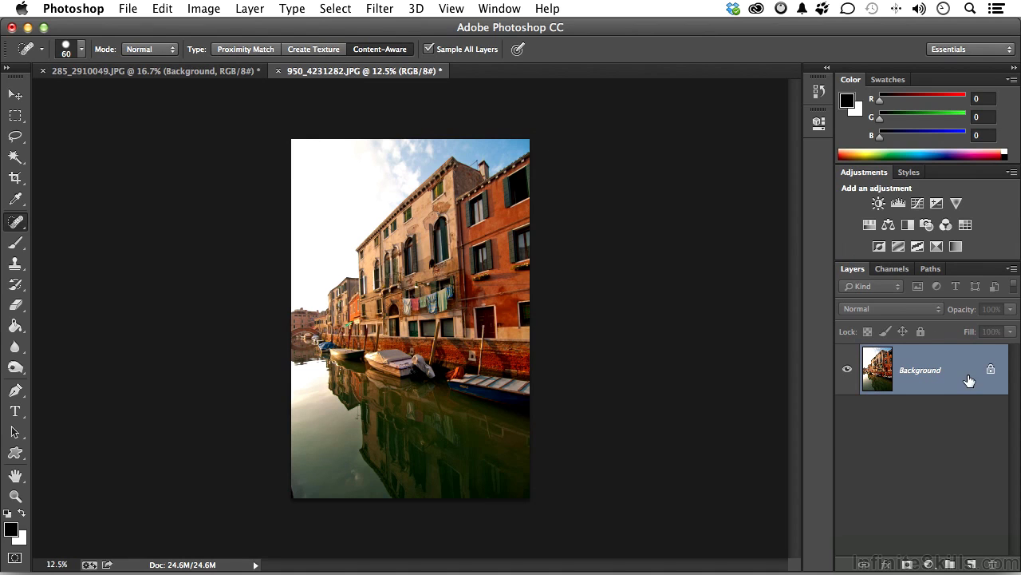
pyautogui.moveTo(969, 380); pyautogui.dragTo(974, 565)
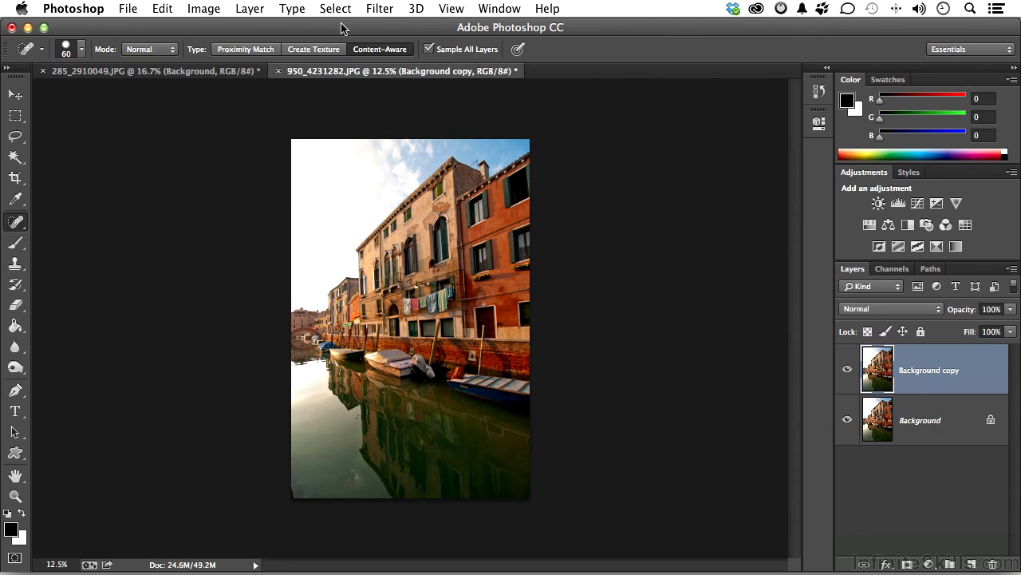
pyautogui.click(165, 9)
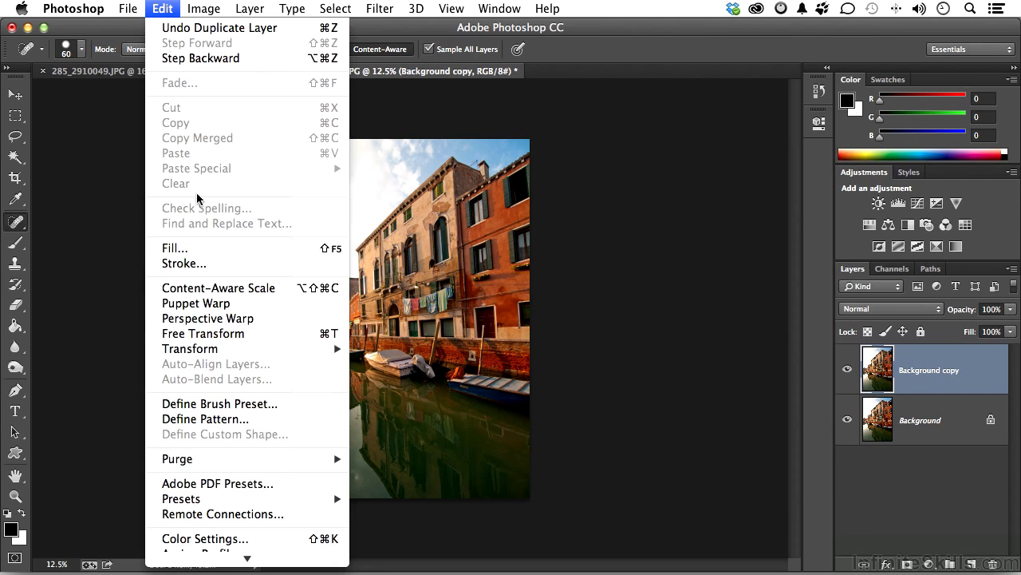
pyautogui.click(227, 319)
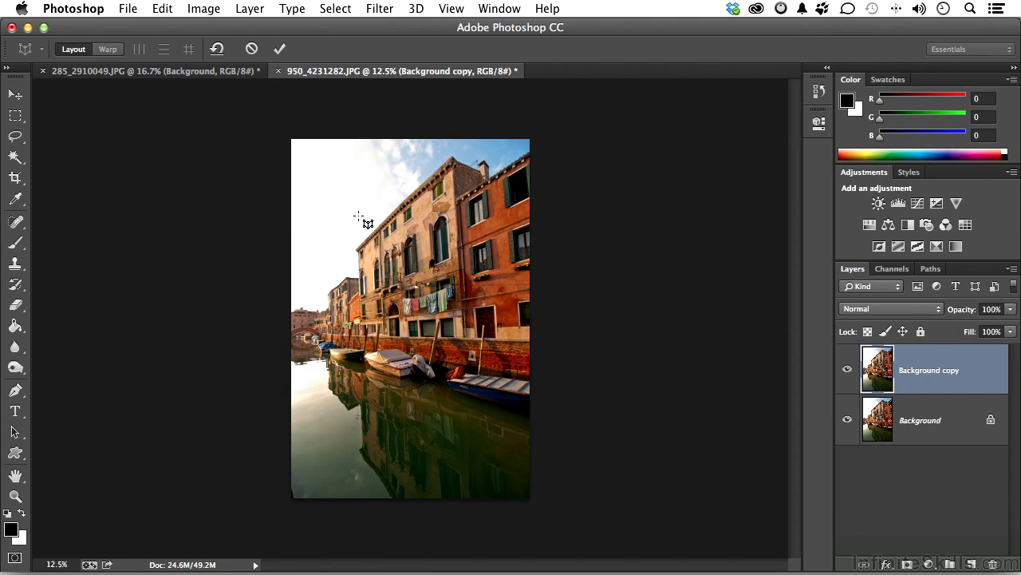
# Draw a plane over the canal building and fit its corners to the roofline and waterline.
pyautogui.moveTo(359, 216); pyautogui.dragTo(465, 339)
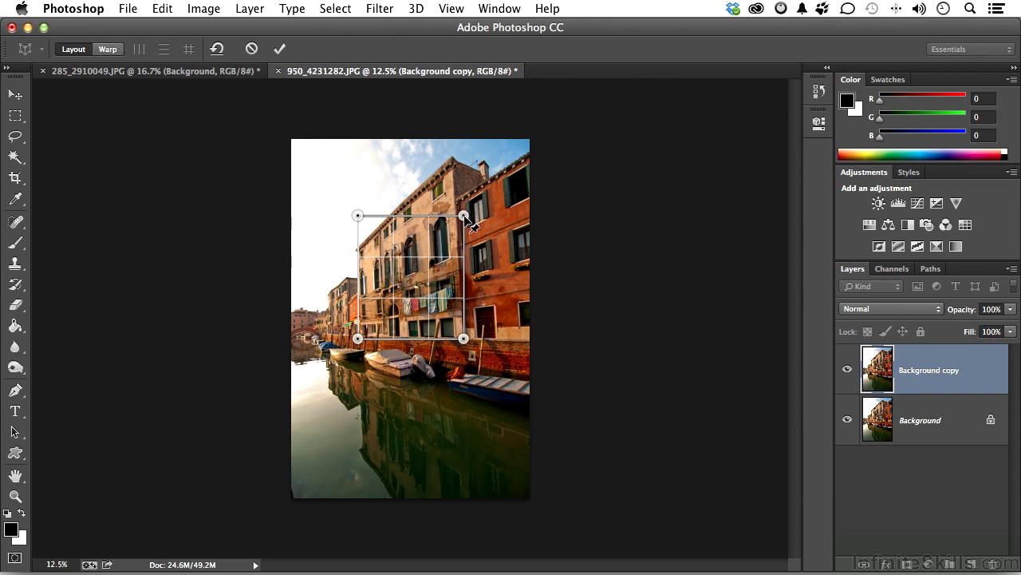
pyautogui.moveTo(464, 216); pyautogui.dragTo(453, 150)
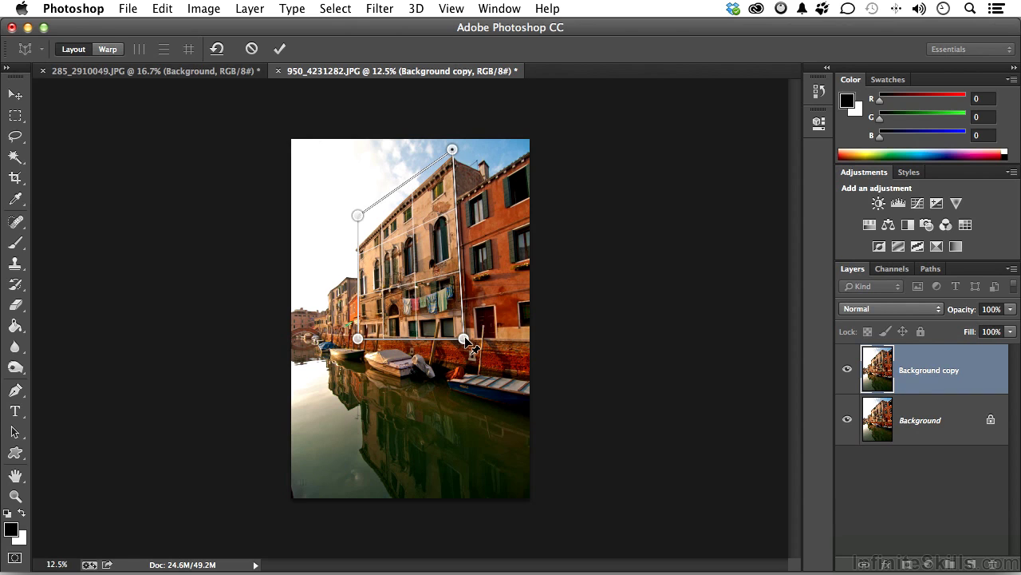
pyautogui.moveTo(465, 339); pyautogui.dragTo(466, 340)
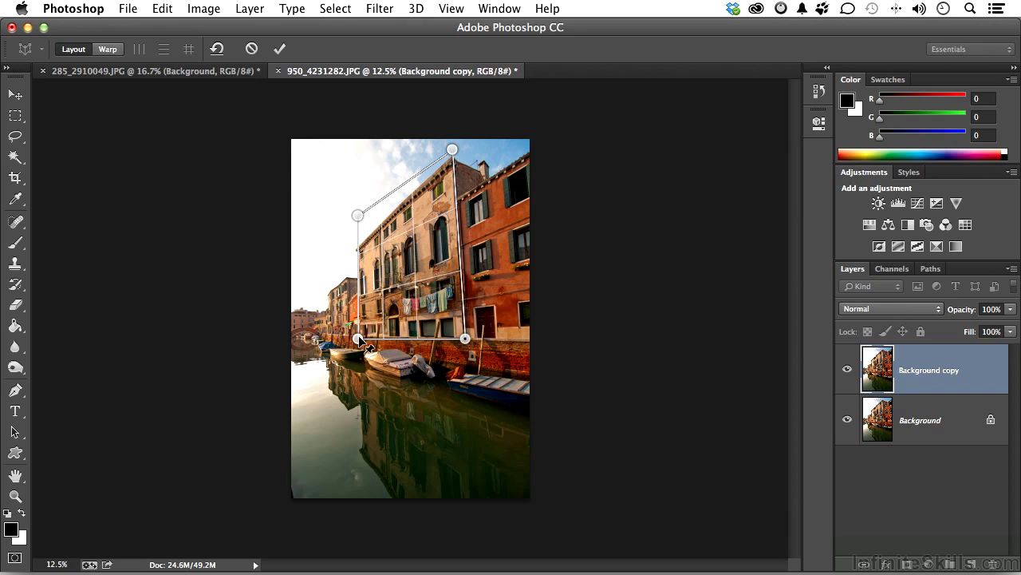
pyautogui.moveTo(361, 339); pyautogui.dragTo(362, 334)
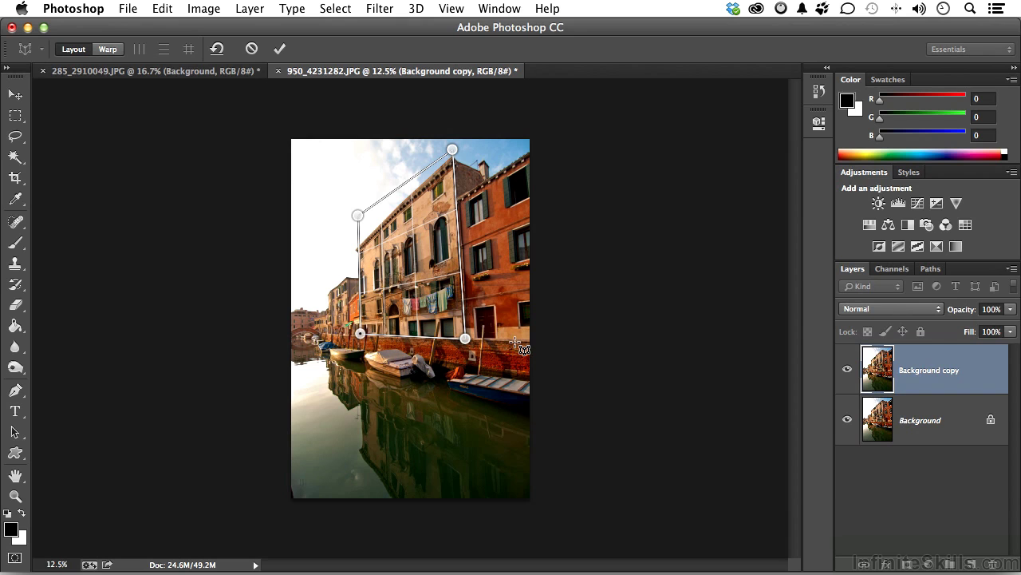
pyautogui.moveTo(357, 215); pyautogui.dragTo(361, 238)
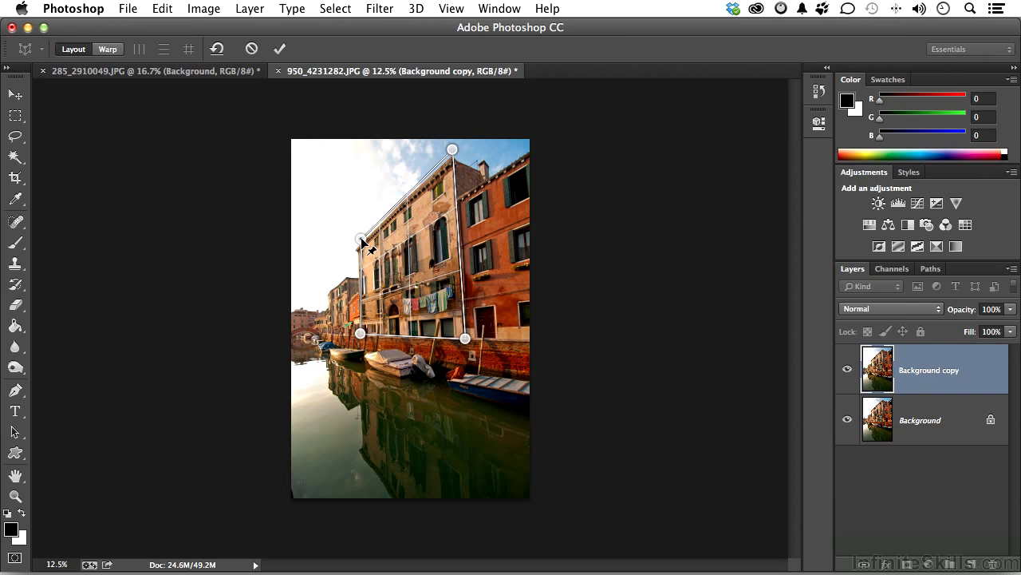
# Widen the plane left to the building's wall and stretch its right side past the canvas.
pyautogui.hotkey('shift', 'Left')
pyautogui.hotkey('shift', 'Left')
pyautogui.hotkey('shift', 'Left')
pyautogui.hotkey('shift', 'Left')
pyautogui.hotkey('shift', 'Left')
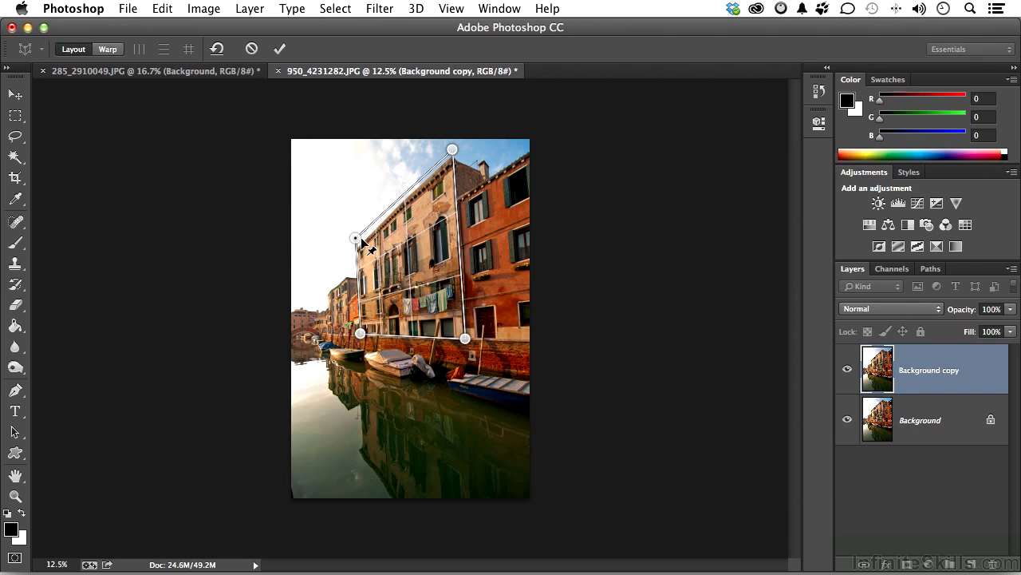
pyautogui.click(360, 333)
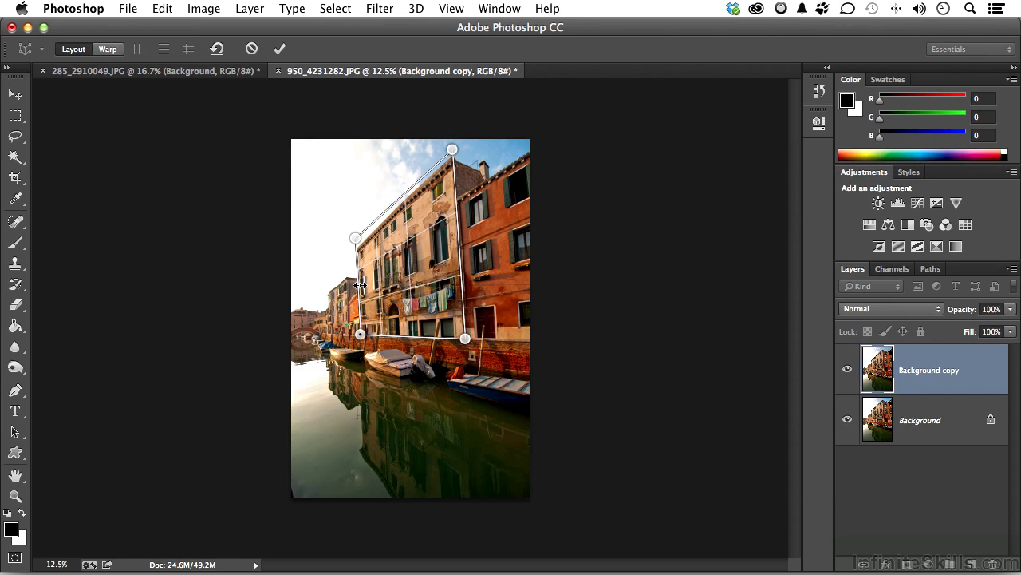
pyautogui.moveTo(359, 285); pyautogui.dragTo(326, 297)
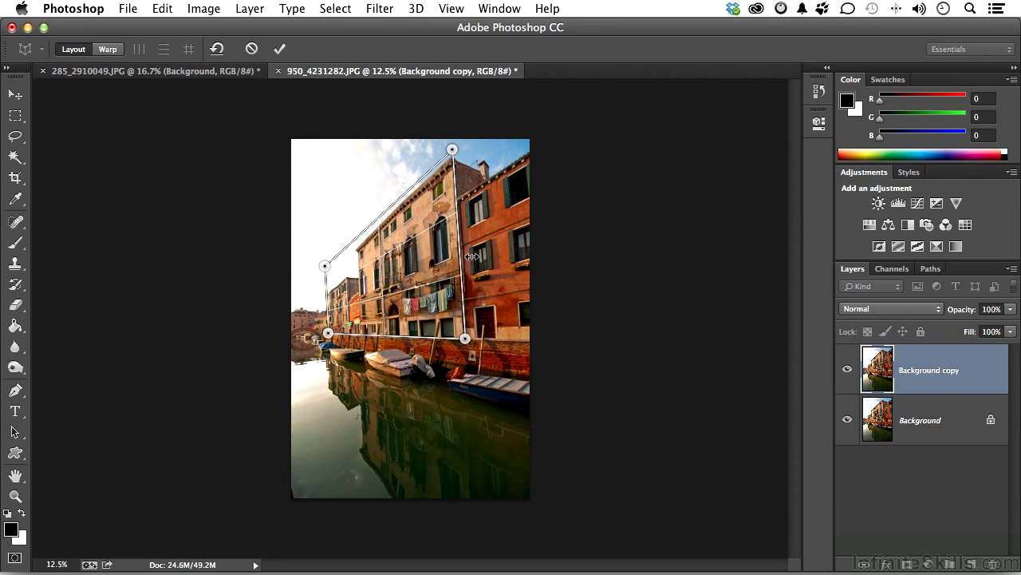
pyautogui.moveTo(461, 260); pyautogui.dragTo(541, 249)
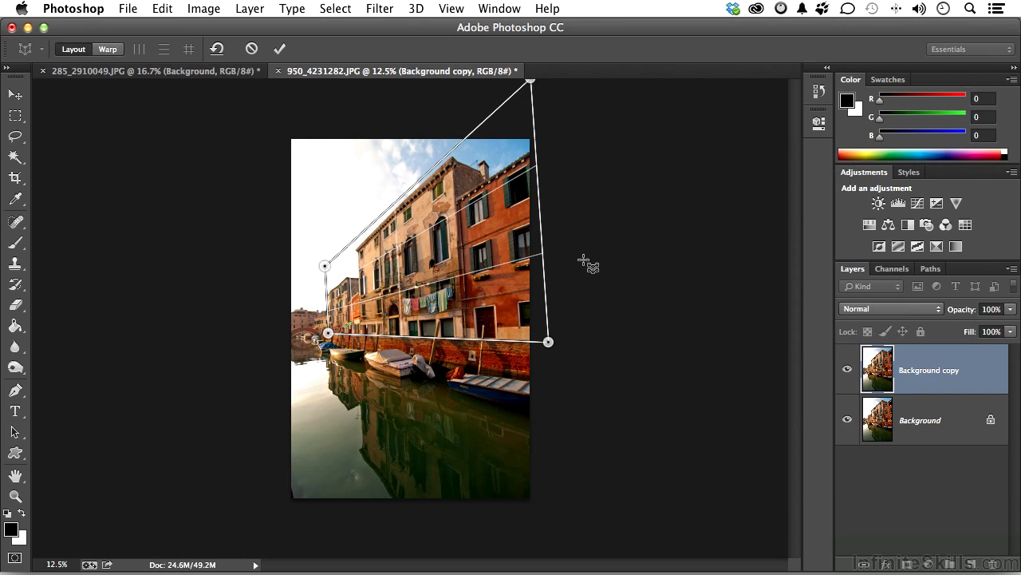
# In Warp mode, auto-straighten the building's vertical edges and commit the perspective warp.
pyautogui.click(107, 49)
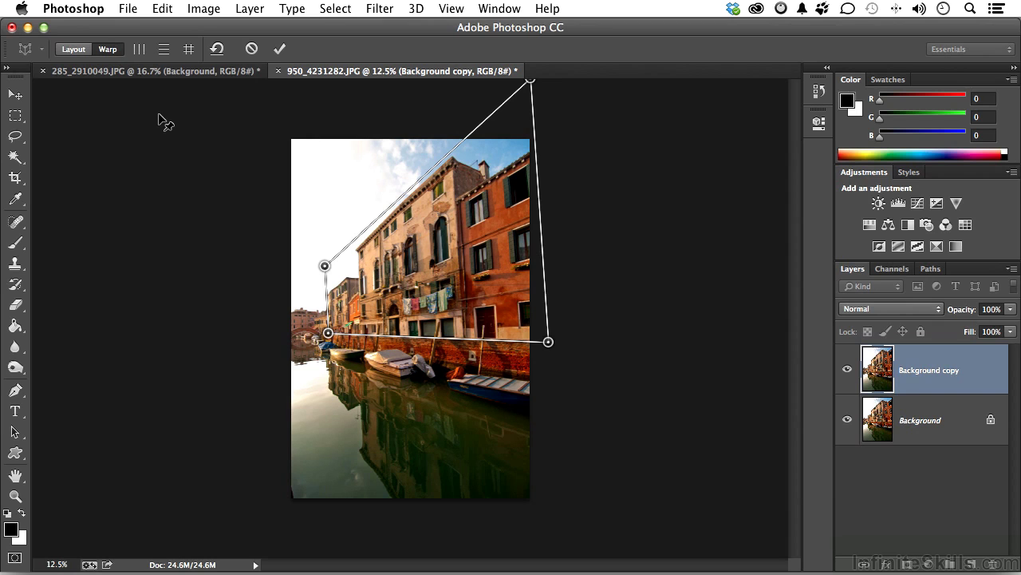
pyautogui.click(140, 52)
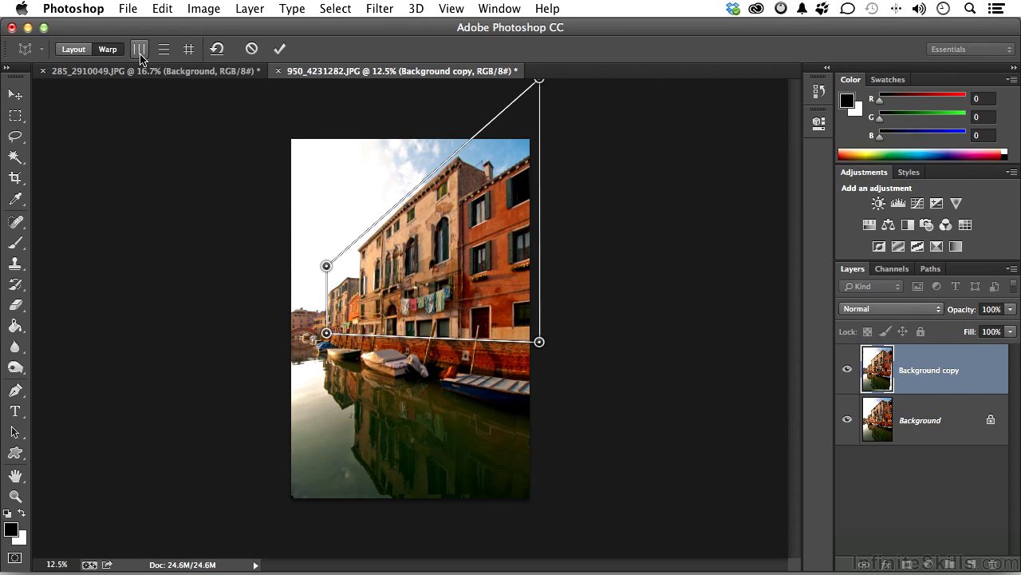
pyautogui.click(280, 49)
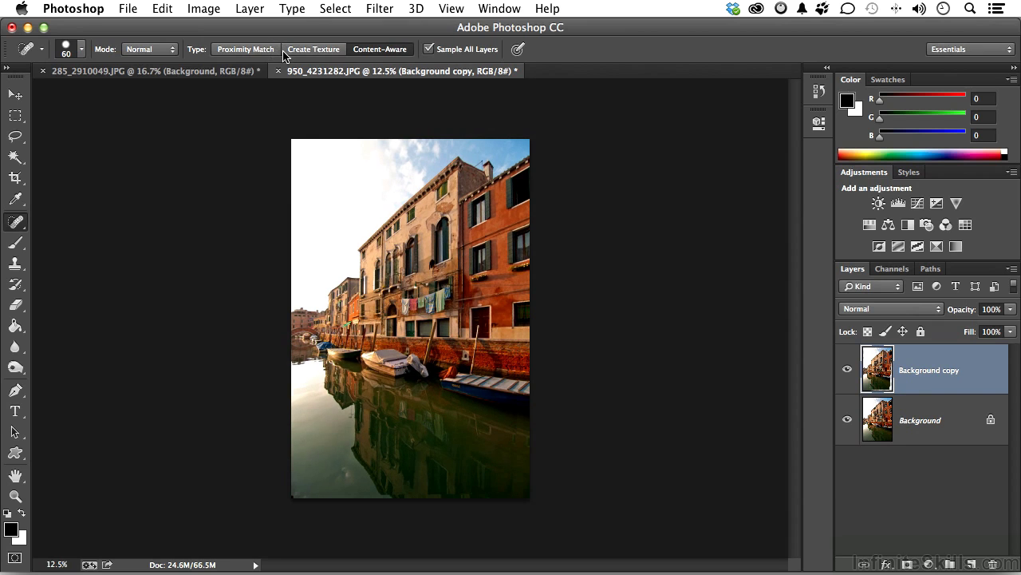
# Toggle the Background copy and Background layers' visibility to compare the warp with the original.
pyautogui.click(847, 370)
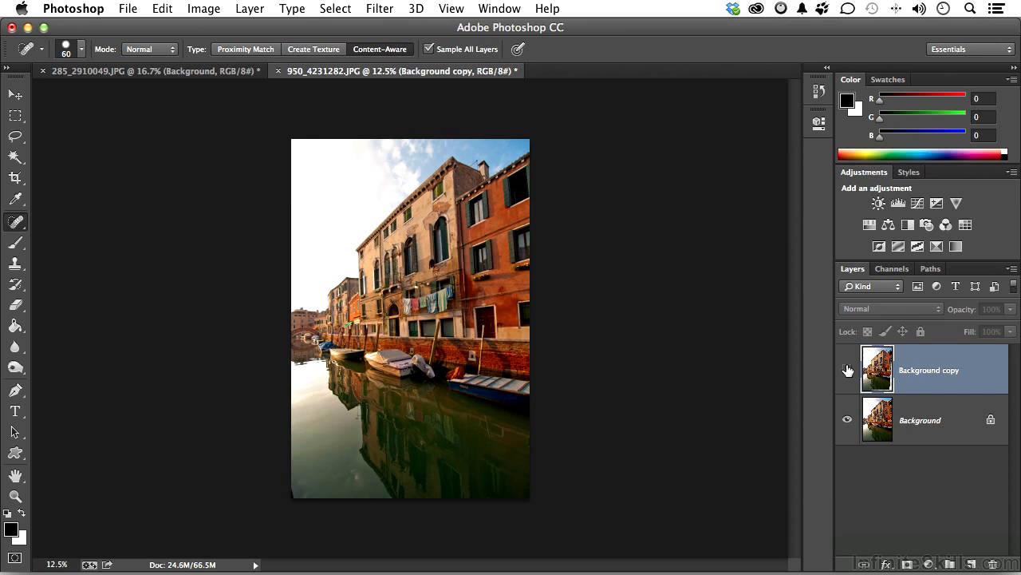
pyautogui.click(848, 370)
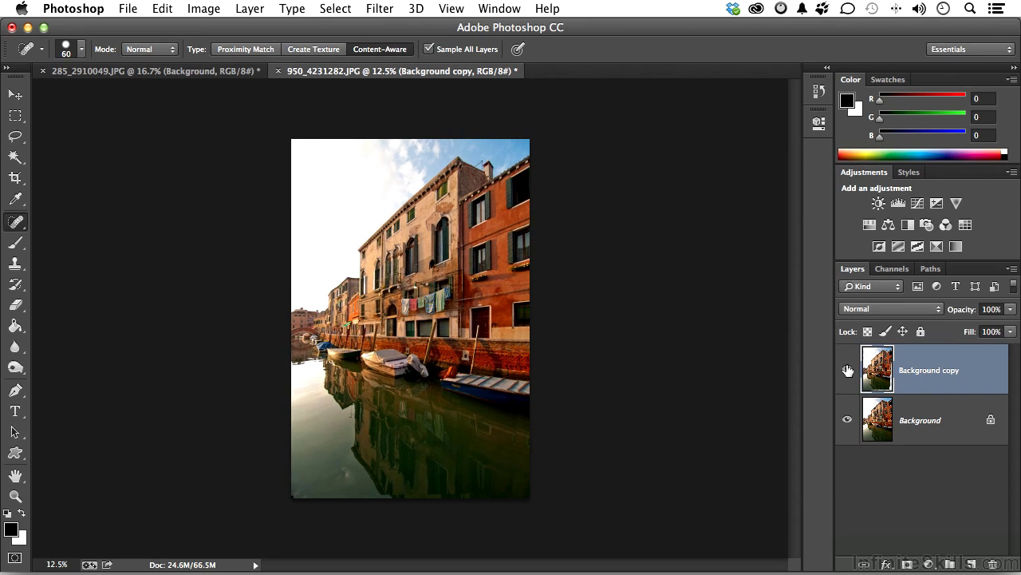
pyautogui.click(848, 420)
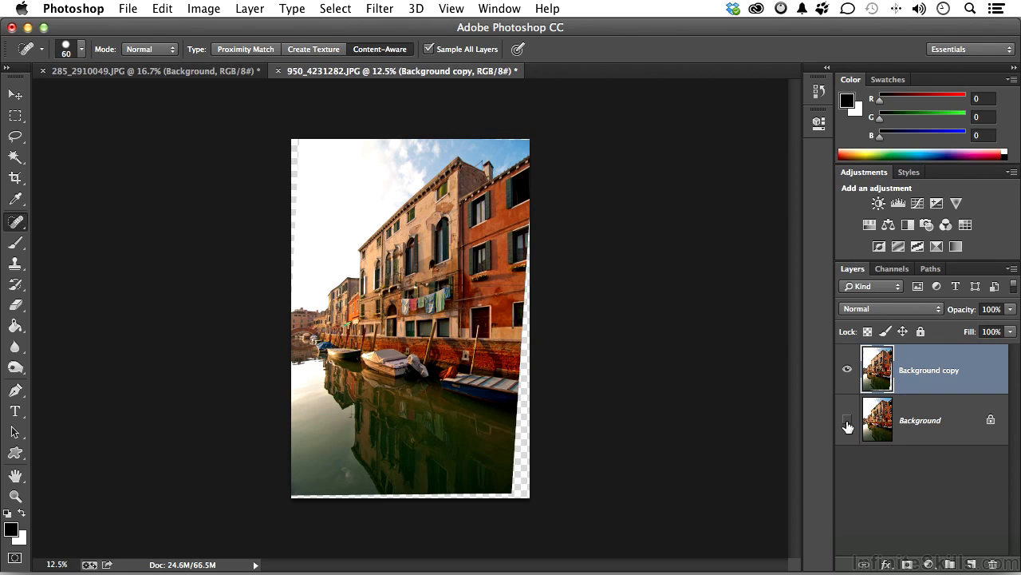
pyautogui.click(847, 423)
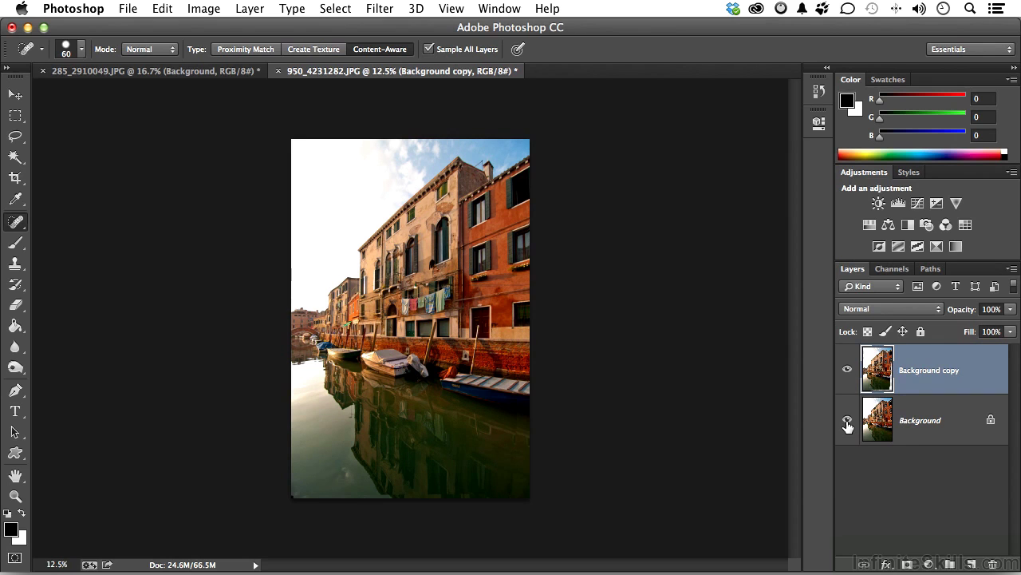